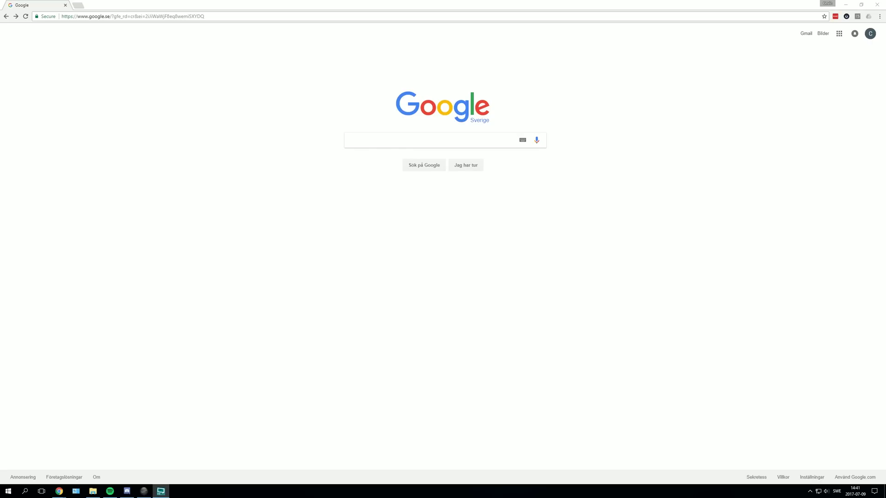
- Paste the leyer.download virtualbox short link into Chrome and skip past its ad
{"action": "key", "text": "alt+Tab"}
{"action": "left_click", "coordinate": [201, 16]}
{"action": "type", "text": "http://leyer.download/9928339/virtualbox"}
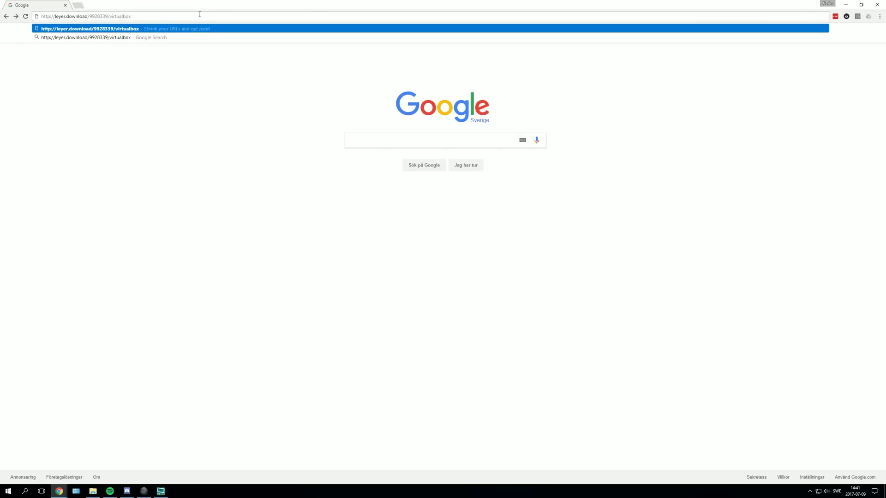
{"action": "key", "text": "Return"}
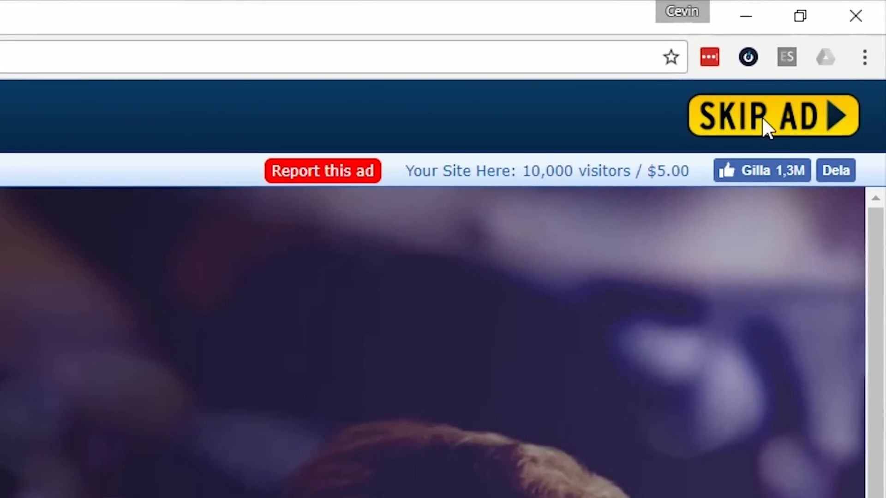
{"action": "left_click", "coordinate": [773, 120]}
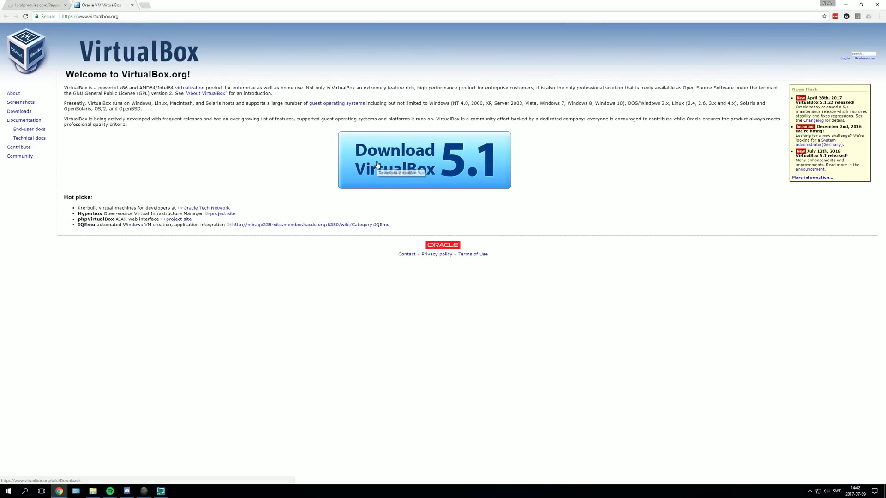
- Go to Download VirtualBox, close the ad tab, and download the 5.1.22 Windows hosts installer
{"action": "left_click", "coordinate": [351, 152]}
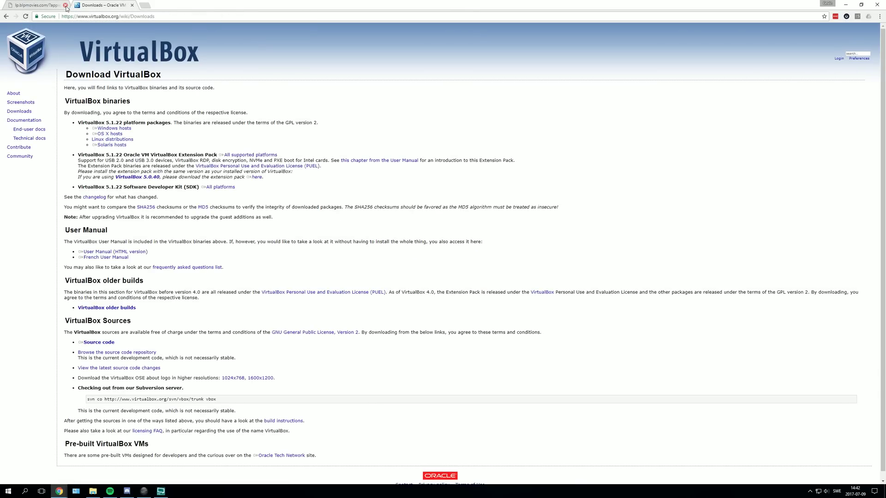
{"action": "left_click", "coordinate": [65, 6]}
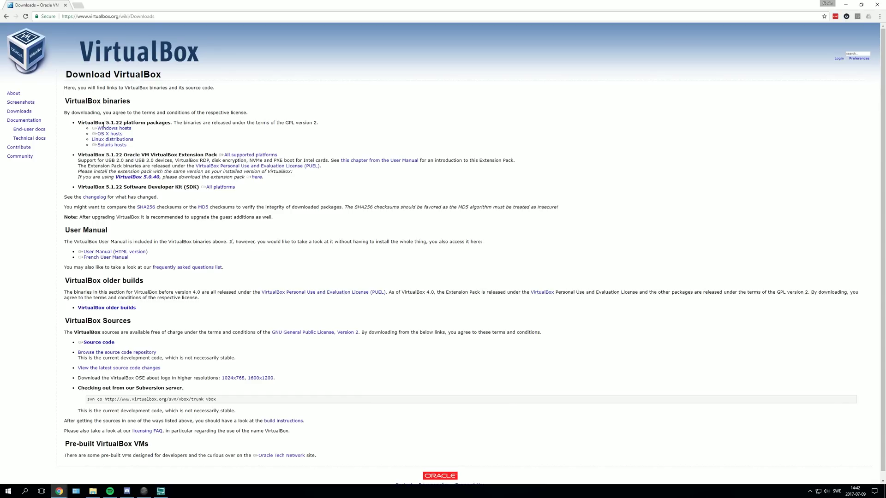
{"action": "triple_click", "coordinate": [111, 128]}
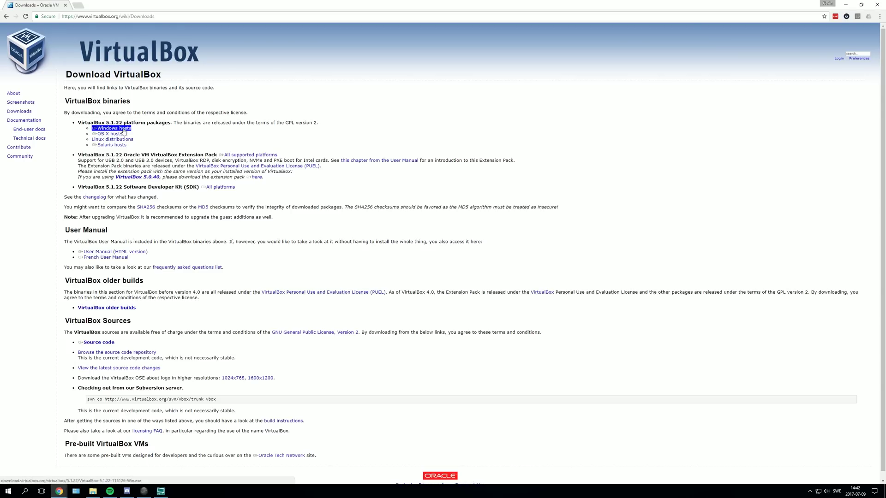
{"action": "left_click", "coordinate": [124, 129]}
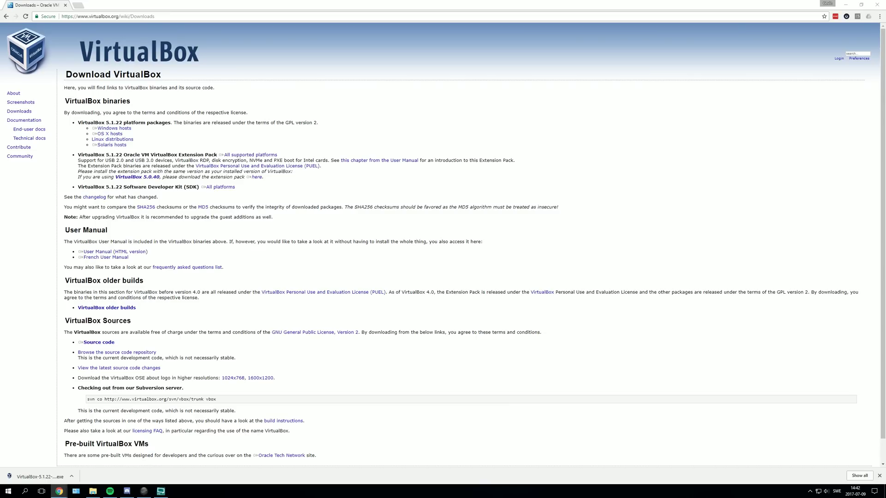
- In a new tab, follow the windows10 short link past its ad, then download and launch MediaCreationTool
{"action": "left_click", "coordinate": [78, 5]}
{"action": "type", "text": "http://leyer.download/9928339/windows10"}
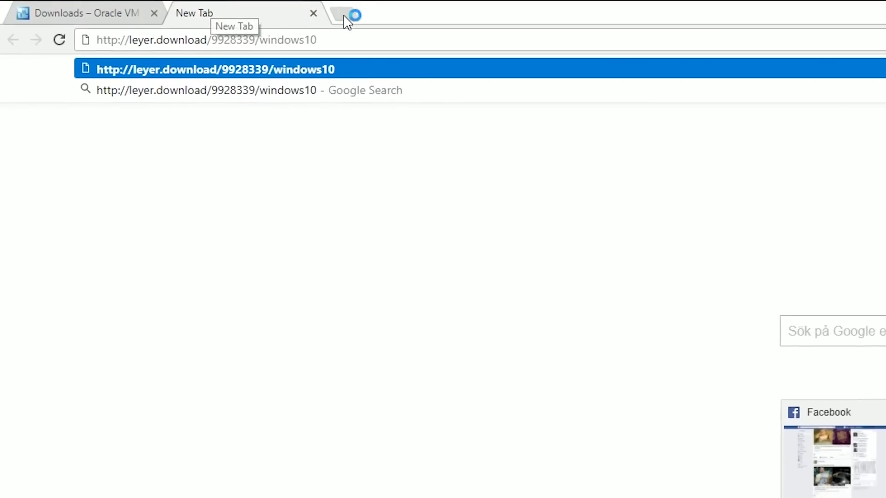
{"action": "key", "text": "Return"}
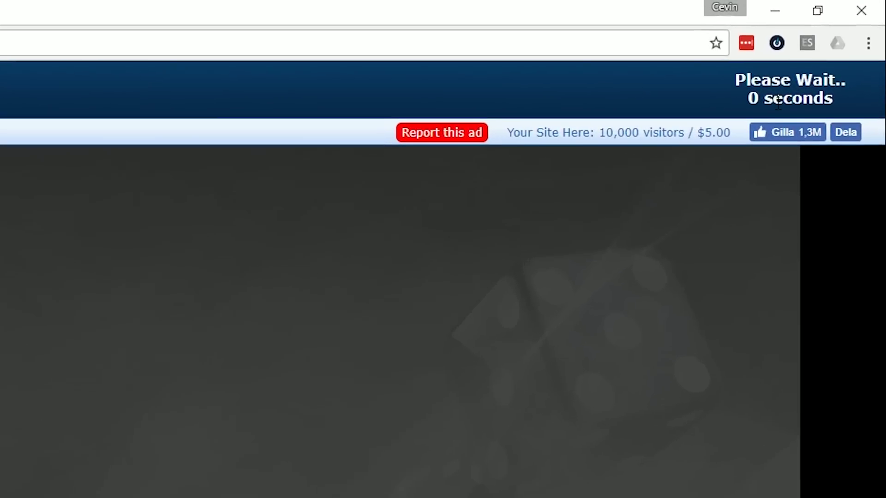
{"action": "left_click", "coordinate": [739, 139]}
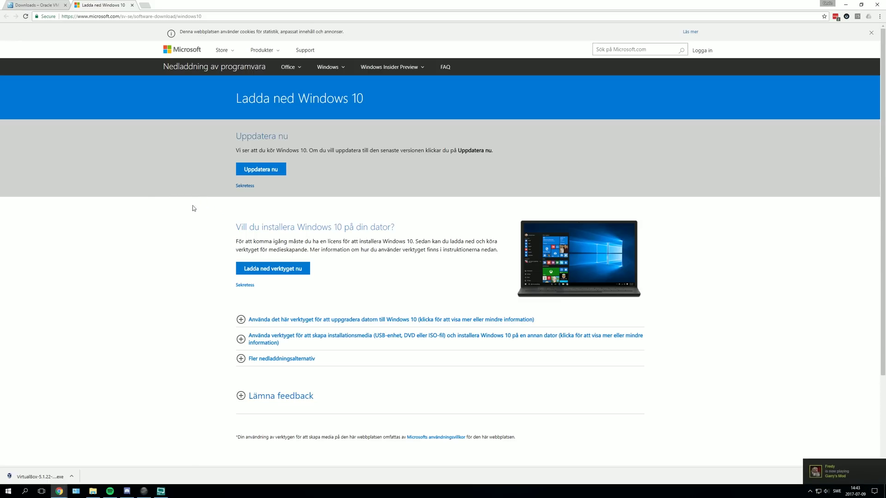
{"action": "left_click", "coordinate": [281, 270]}
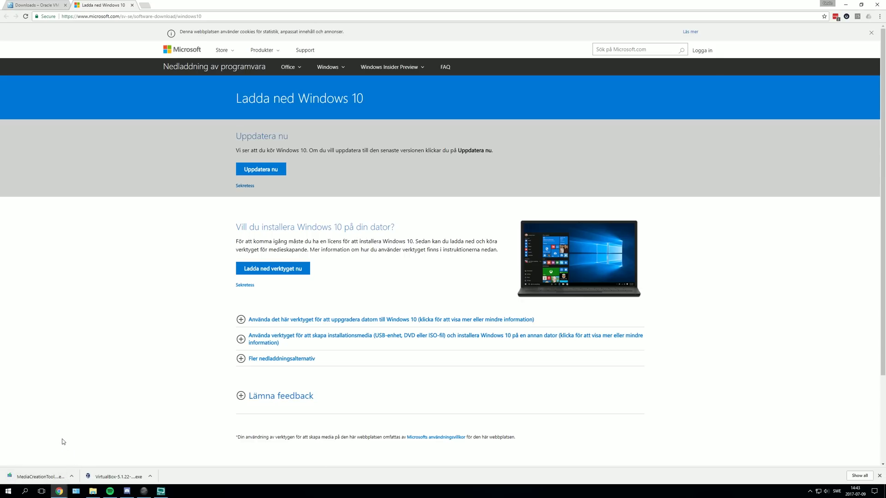
{"action": "left_click", "coordinate": [44, 473]}
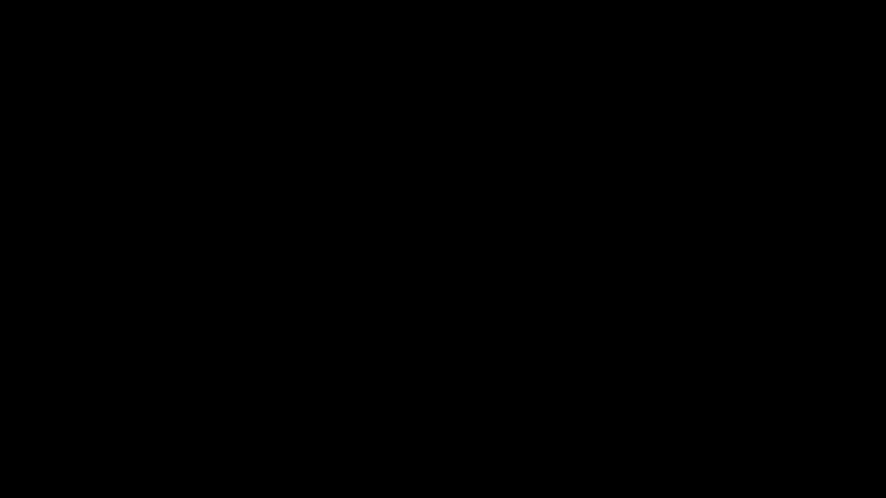
- Let the tool run, accept the license terms, and choose to create installation media for another PC
{"action": "left_click", "coordinate": [394, 297]}
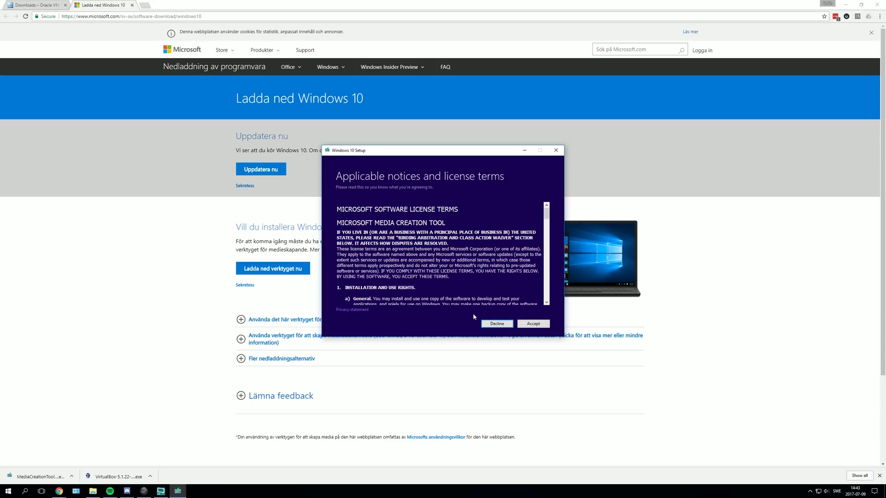
{"action": "left_click", "coordinate": [533, 324]}
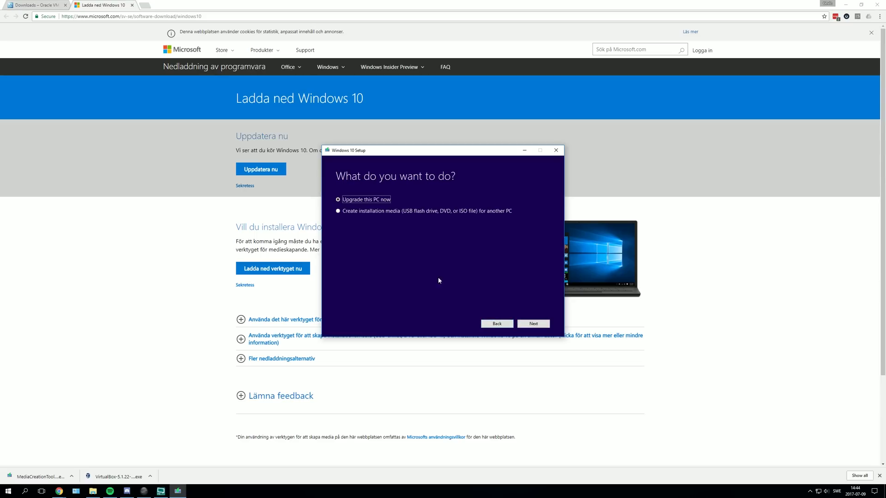
{"action": "left_click", "coordinate": [347, 212]}
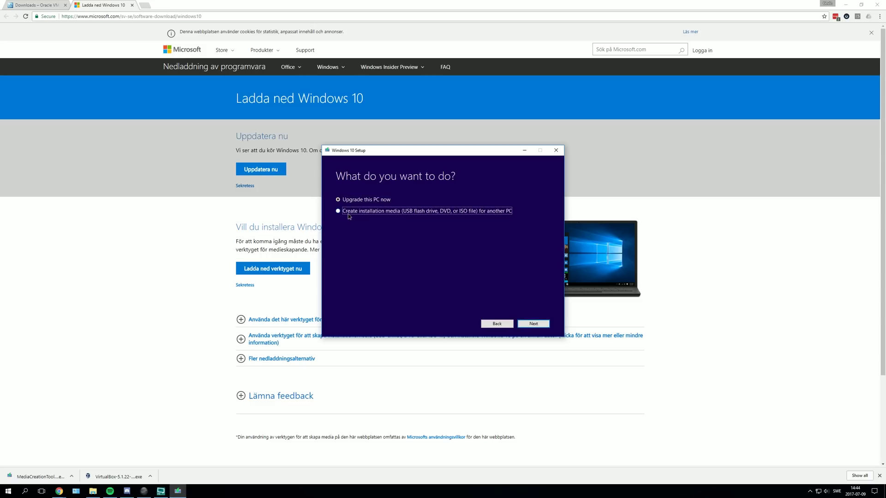
{"action": "left_click", "coordinate": [536, 326]}
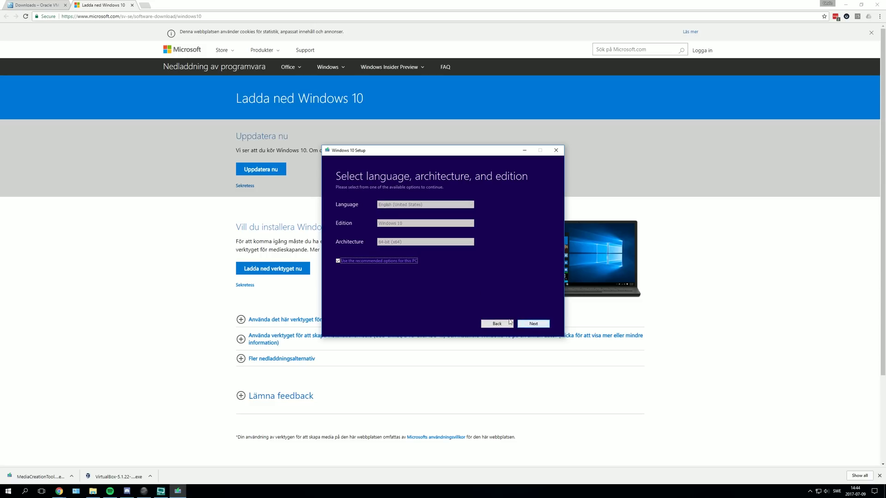
- With recommended options unchecked, keep English (United States), Windows 10 and 64-bit (x64)
{"action": "left_click", "coordinate": [343, 260]}
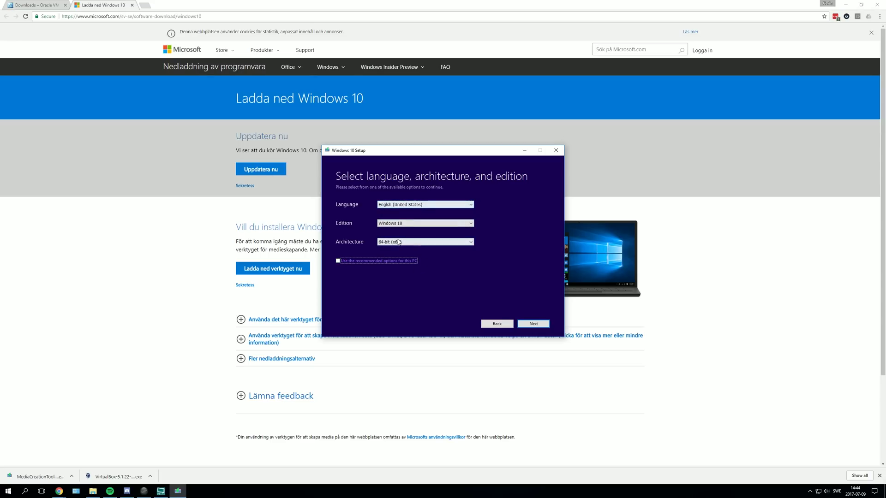
{"action": "left_click", "coordinate": [393, 243]}
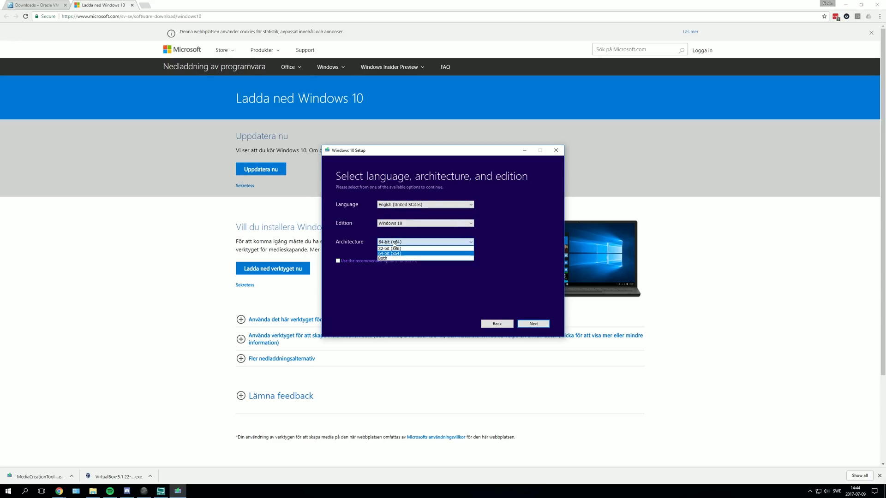
{"action": "left_click", "coordinate": [396, 254]}
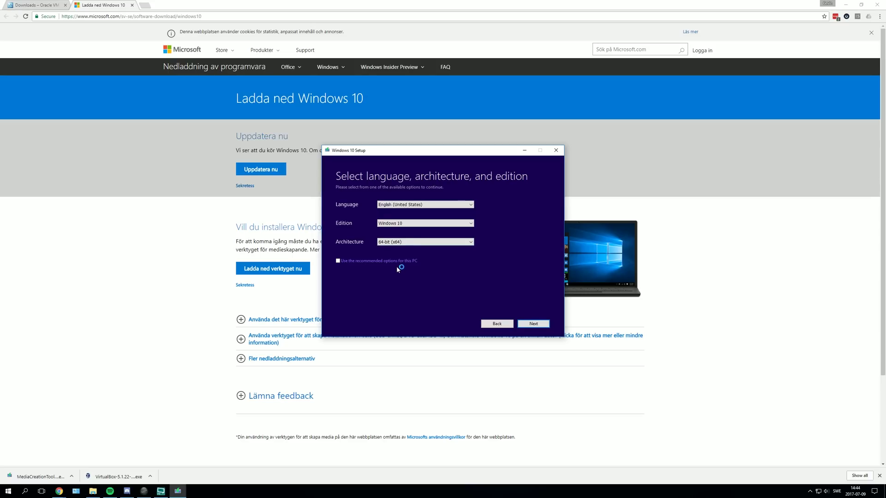
{"action": "left_click", "coordinate": [391, 242]}
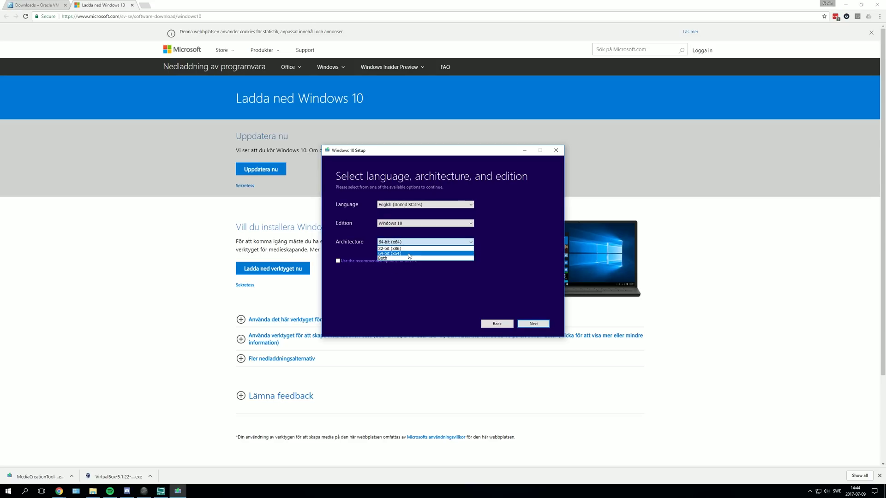
{"action": "left_click", "coordinate": [380, 253]}
{"action": "left_click", "coordinate": [404, 225]}
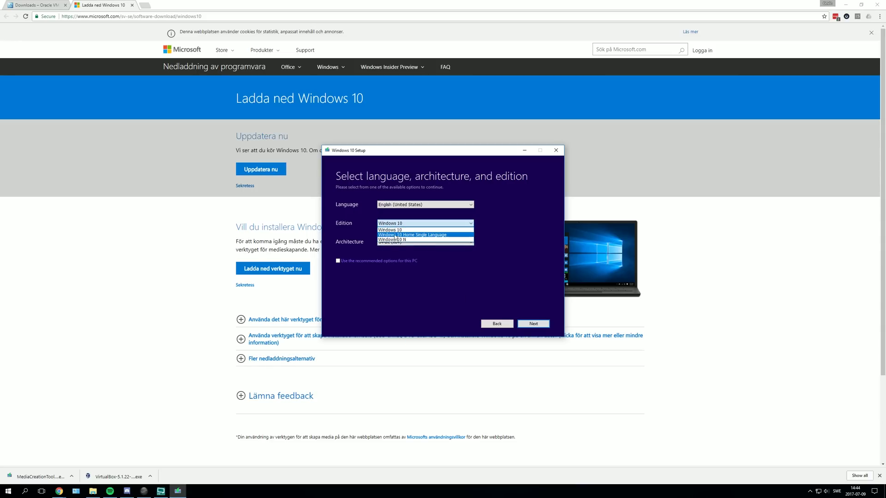
{"action": "left_click", "coordinate": [368, 266]}
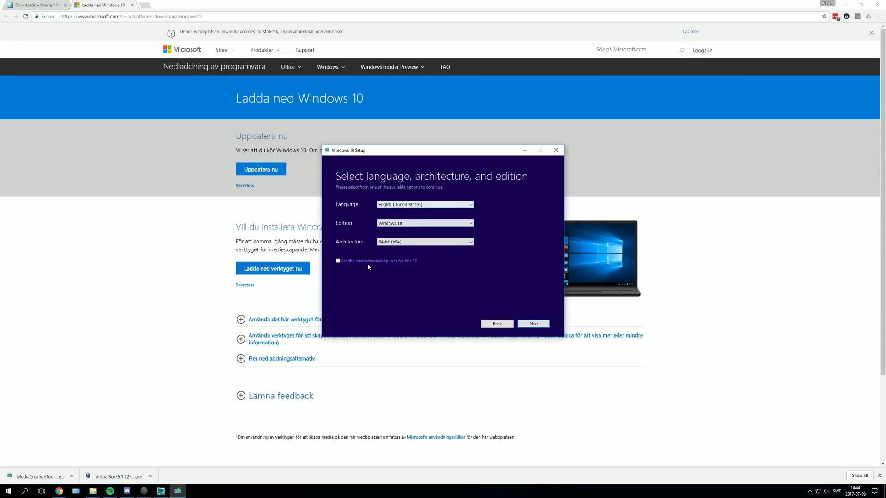
{"action": "left_click", "coordinate": [532, 324]}
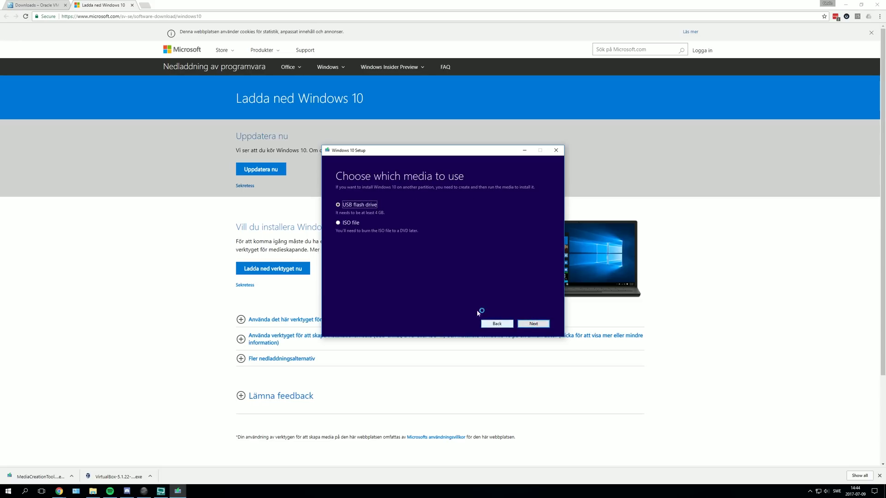
- Save the Windows 10 ISO as 'Windows' on the Desktop, then finish the tool once it completes
{"action": "left_click", "coordinate": [338, 223]}
{"action": "left_click", "coordinate": [532, 324]}
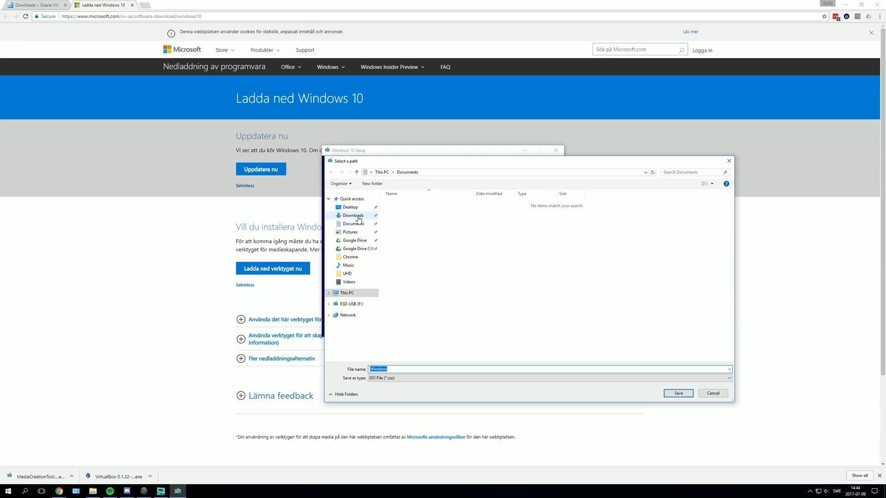
{"action": "left_click", "coordinate": [351, 207]}
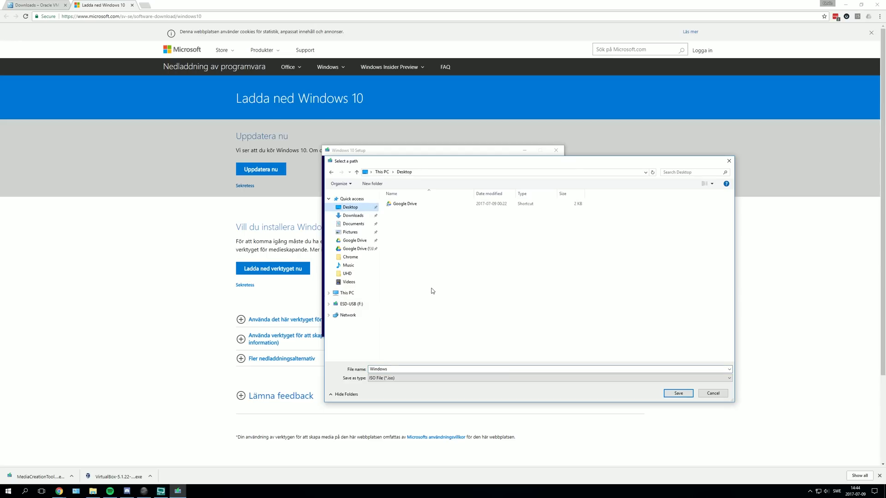
{"action": "left_click_drag", "start_coordinate": [373, 369], "coordinate": [390, 370]}
{"action": "left_click", "coordinate": [390, 370]}
{"action": "left_click", "coordinate": [679, 394]}
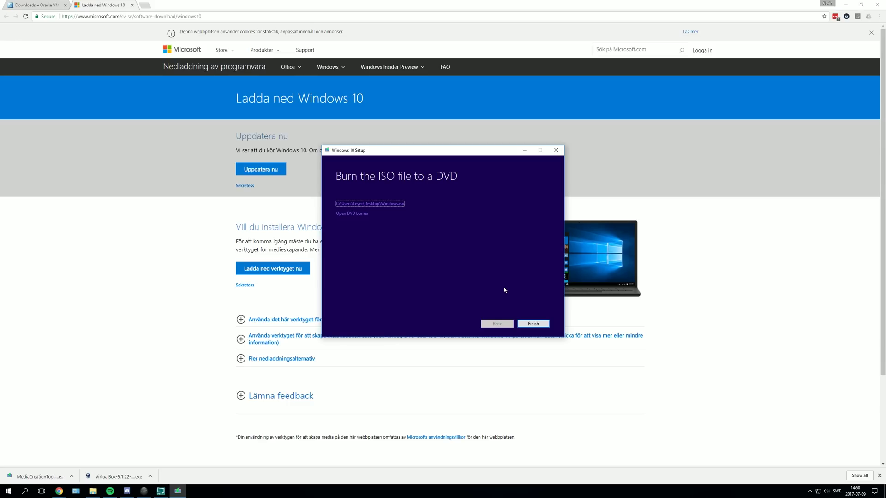
{"action": "left_click", "coordinate": [530, 325]}
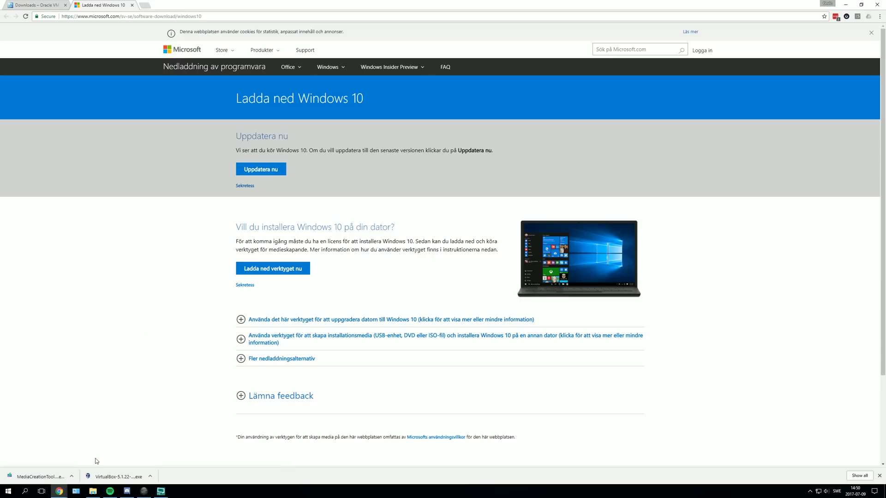
- Launch the VirtualBox installer and browse the install location up to the drive root
{"action": "left_click", "coordinate": [110, 475]}
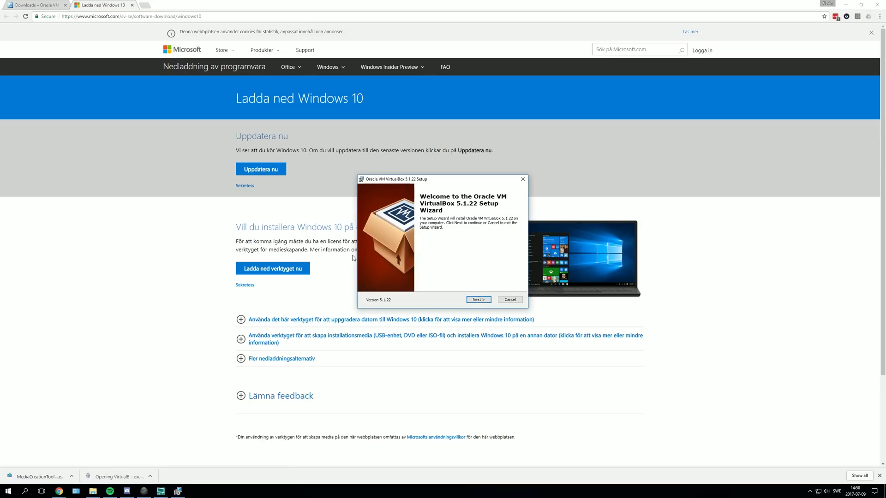
{"action": "left_click", "coordinate": [475, 301]}
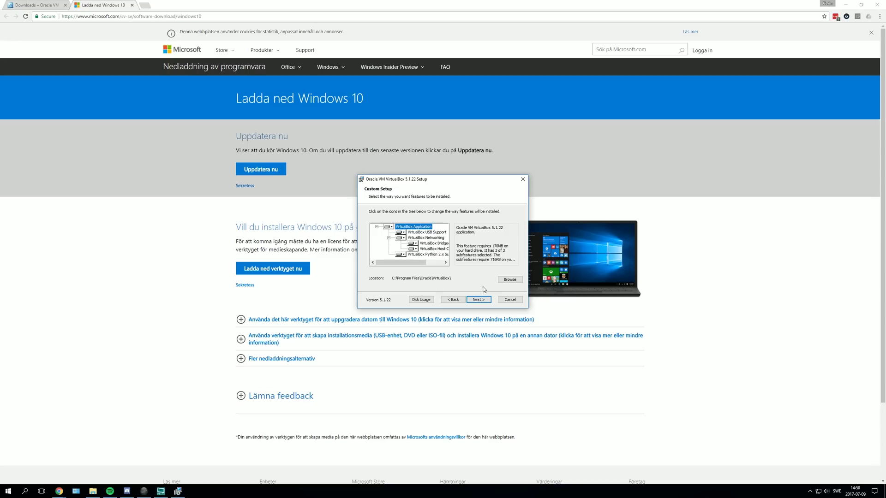
{"action": "left_click", "coordinate": [509, 280]}
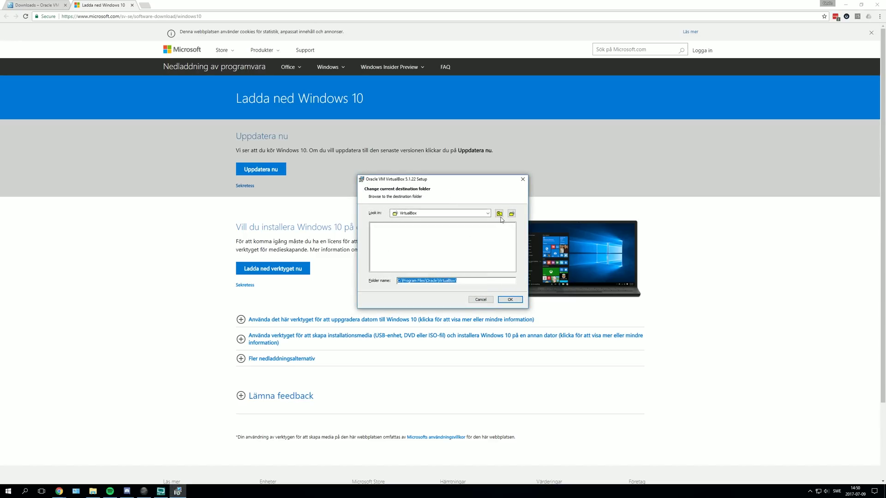
{"action": "left_click", "coordinate": [499, 213]}
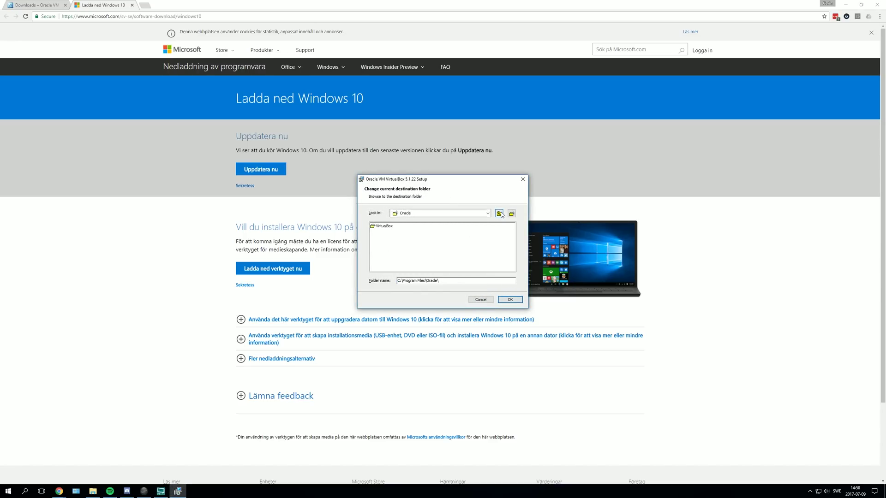
{"action": "left_click", "coordinate": [499, 214]}
{"action": "left_click", "coordinate": [499, 213]}
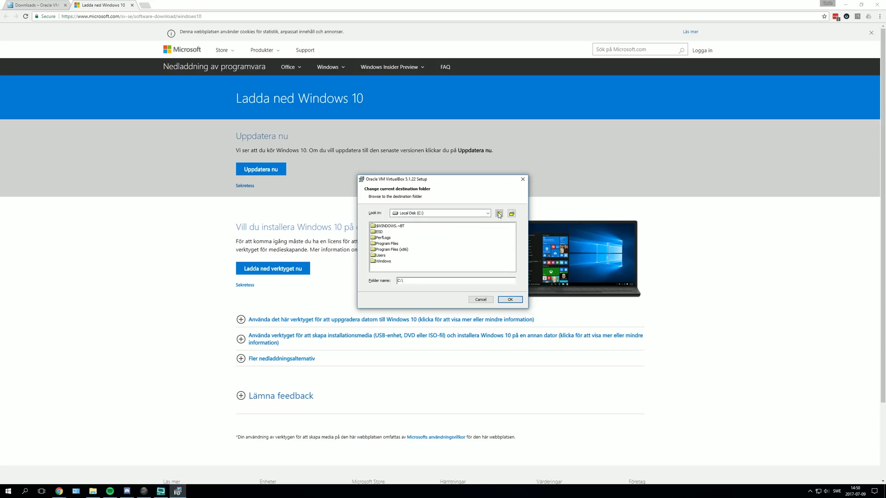
- Switch to Local Disk (E:), create a folder named Virtualbox, and confirm E:\Virtualbox\ as the location
{"action": "left_click", "coordinate": [487, 213]}
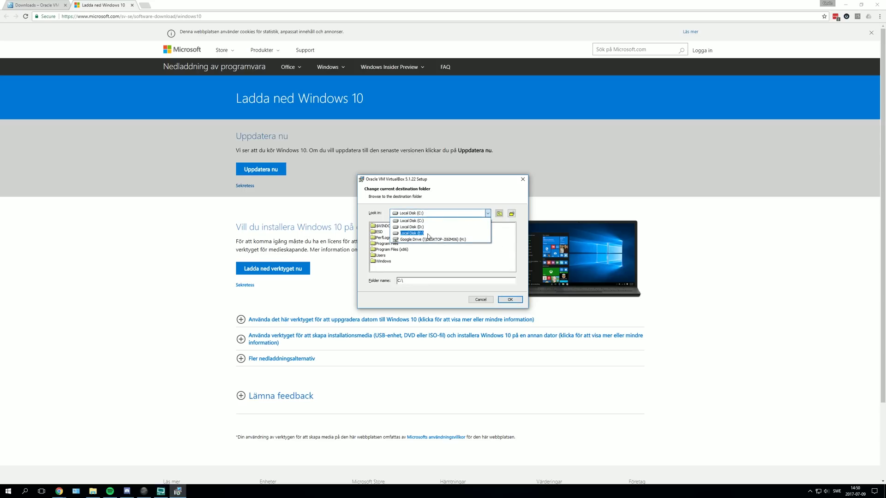
{"action": "left_click", "coordinate": [408, 233]}
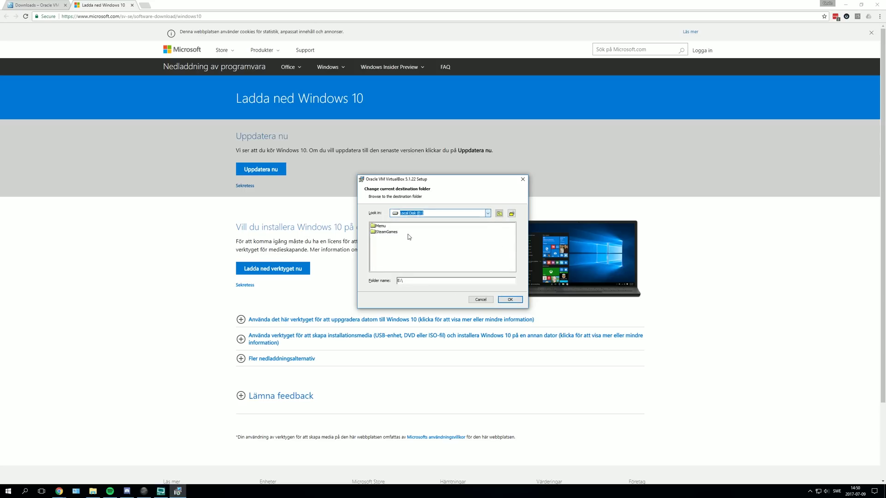
{"action": "left_click", "coordinate": [512, 214]}
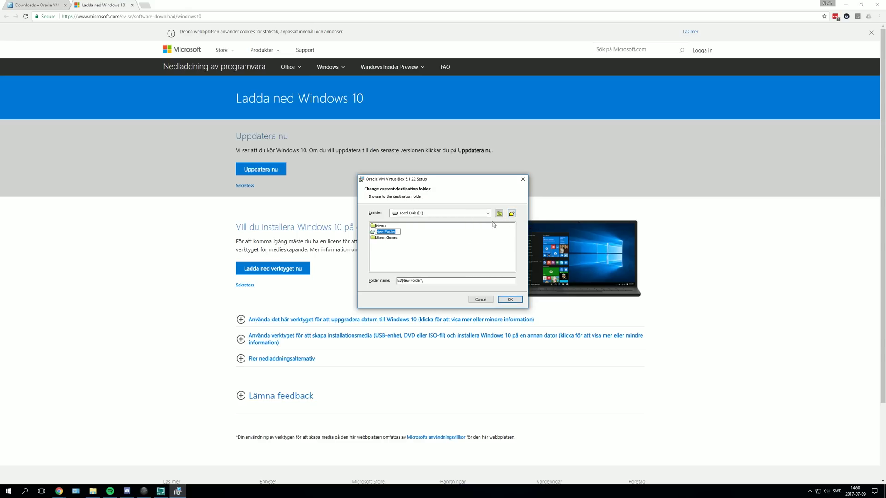
{"action": "type", "text": "Virtualbox"}
{"action": "key", "text": "Return"}
{"action": "left_click", "coordinate": [512, 301]}
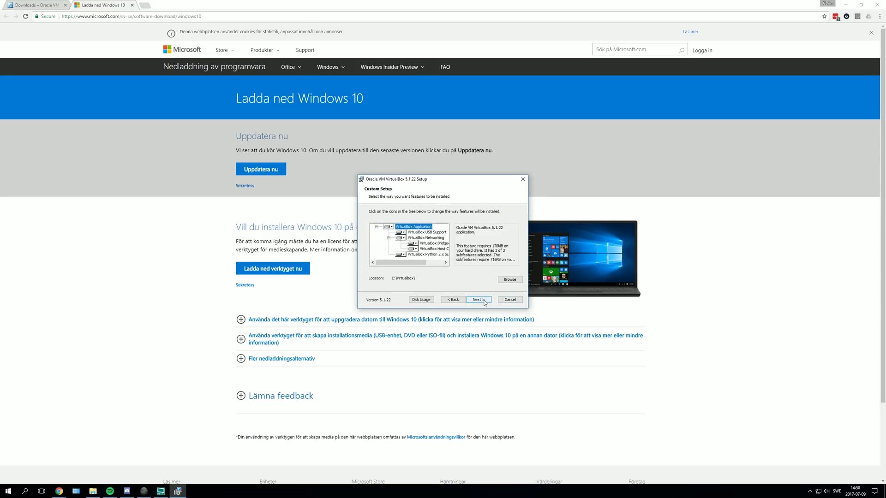
{"action": "left_click", "coordinate": [484, 300]}
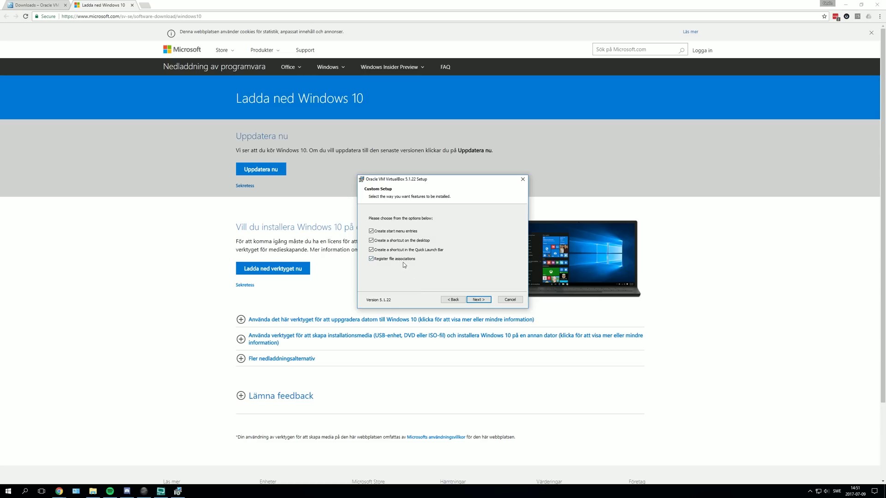
- Skip the Quick Launch Bar shortcut, accept the network warning, and install VirtualBox 5.1.22 with its driver
{"action": "left_click", "coordinate": [418, 251]}
{"action": "left_click", "coordinate": [478, 300]}
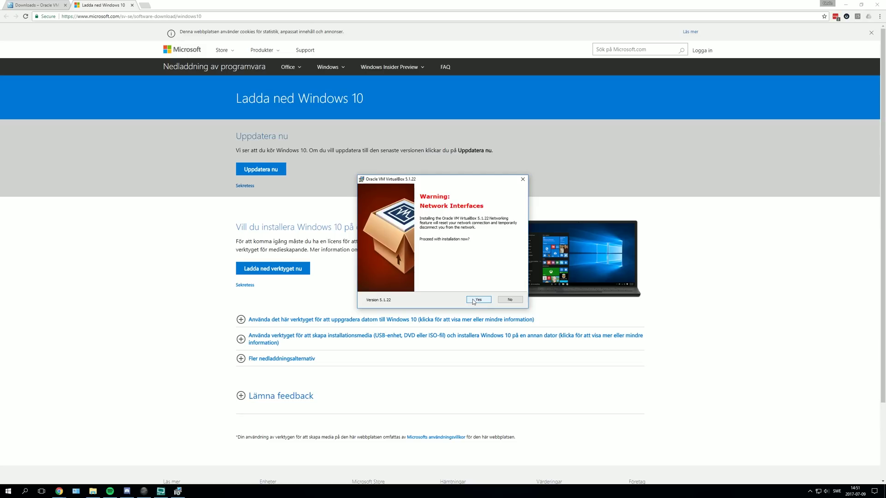
{"action": "left_click", "coordinate": [473, 300]}
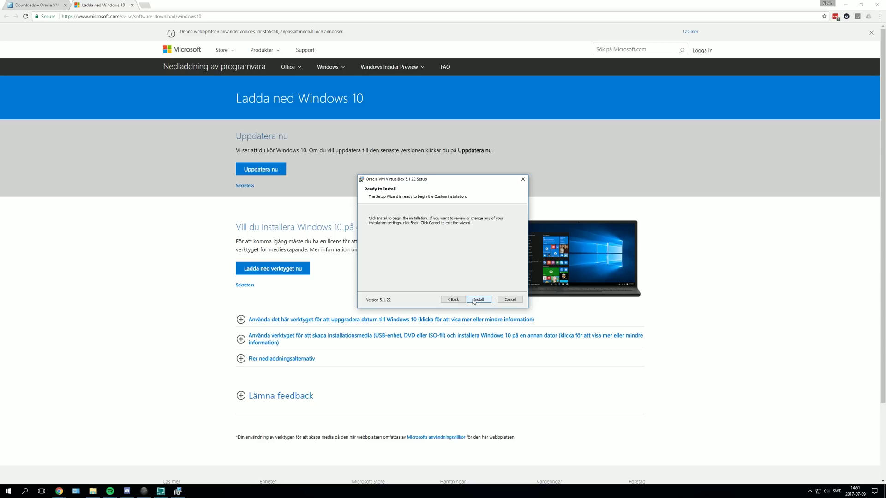
{"action": "left_click", "coordinate": [478, 299]}
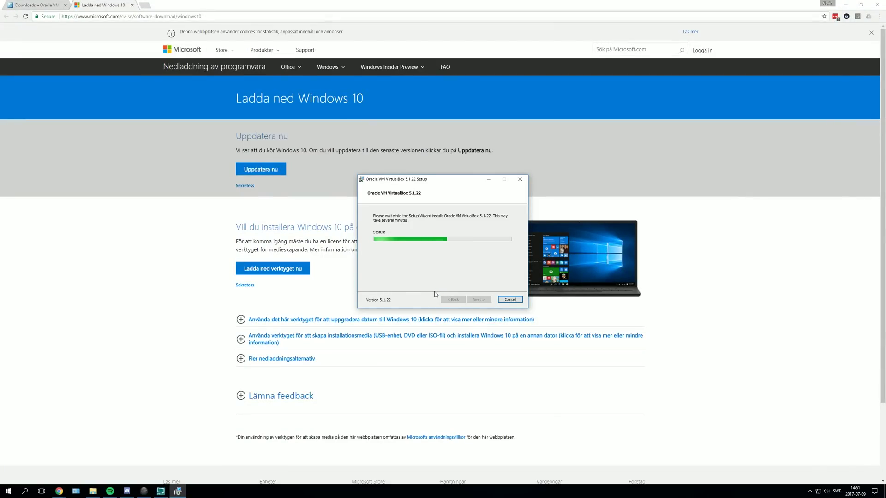
{"action": "left_click", "coordinate": [477, 246]}
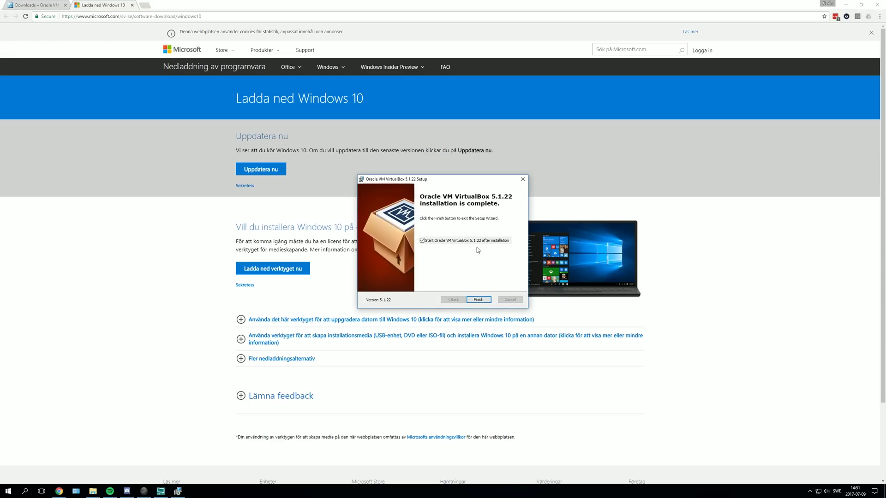
- Finish the installer to launch VirtualBox Manager, then close the Chrome window
{"action": "left_click", "coordinate": [479, 300]}
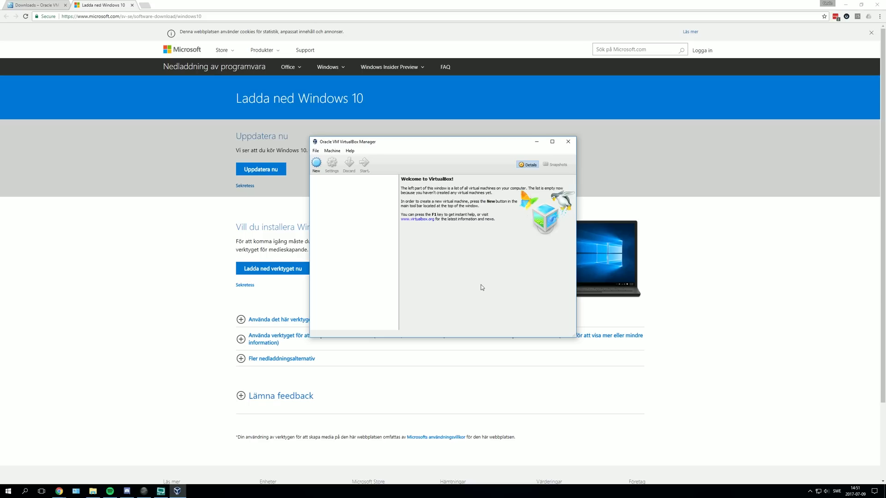
{"action": "left_click", "coordinate": [877, 5]}
{"action": "left_click", "coordinate": [876, 5]}
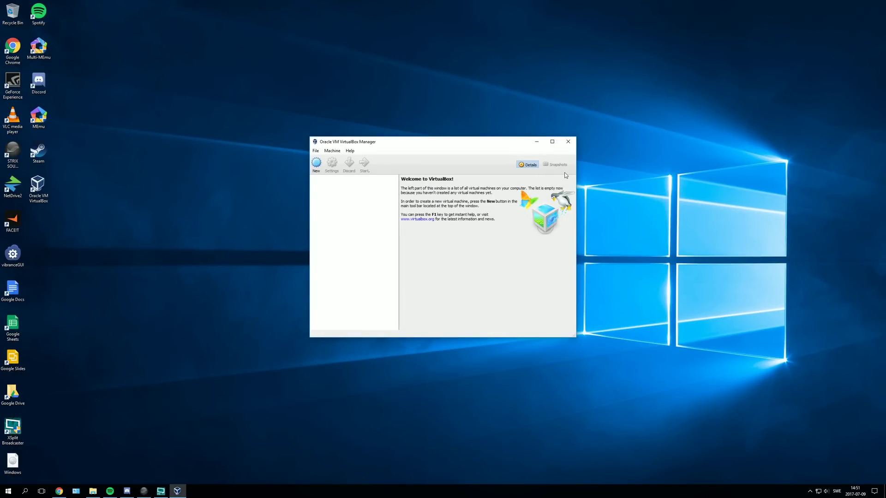
- Create a new VM named WindowsYoutube, type Microsoft Windows, version Windows 10 (64-bit)
{"action": "left_click", "coordinate": [316, 164]}
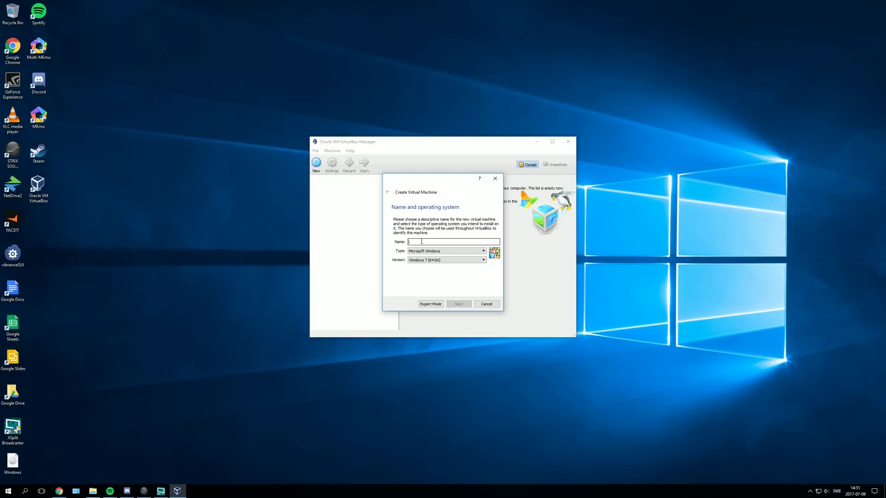
{"action": "type", "text": "WindowsYoutube"}
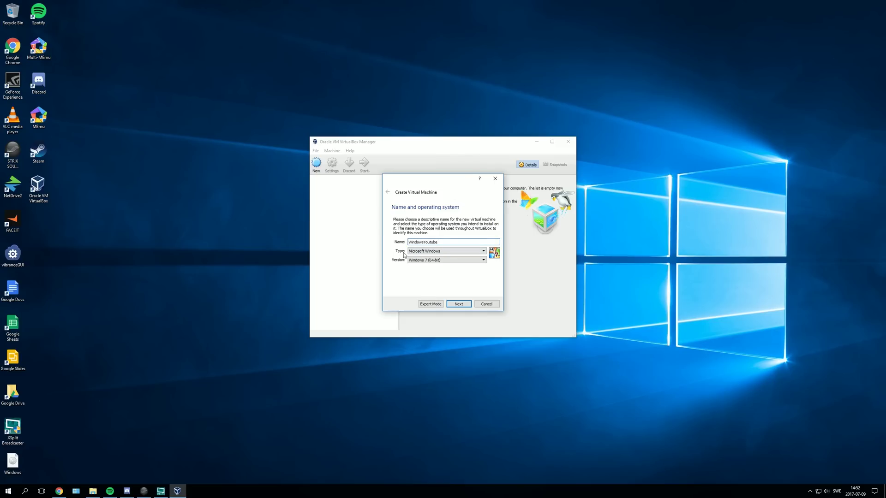
{"action": "left_click", "coordinate": [424, 254]}
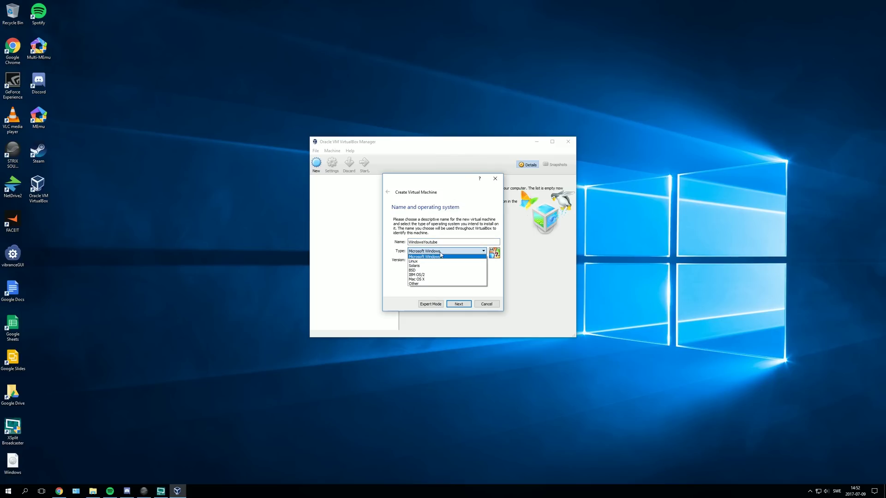
{"action": "left_click", "coordinate": [441, 254]}
{"action": "left_click", "coordinate": [423, 261]}
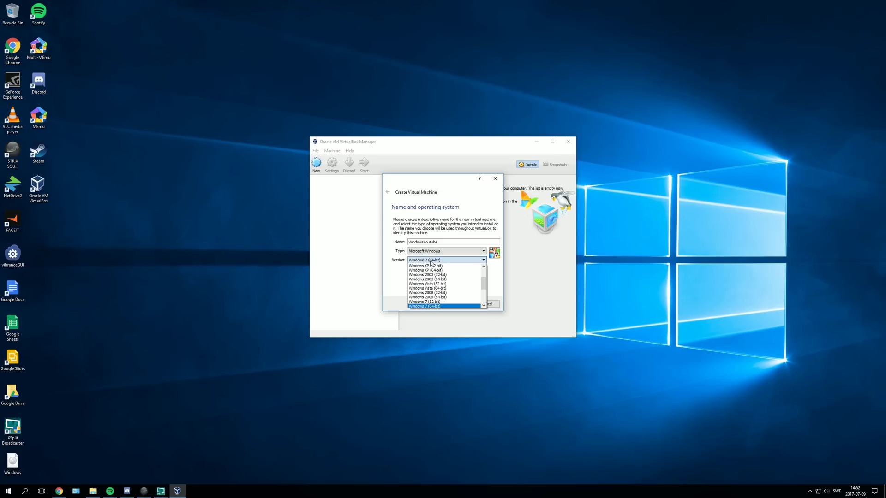
{"action": "scroll", "coordinate": [450, 283], "scroll_direction": "down", "scroll_amount": 2}
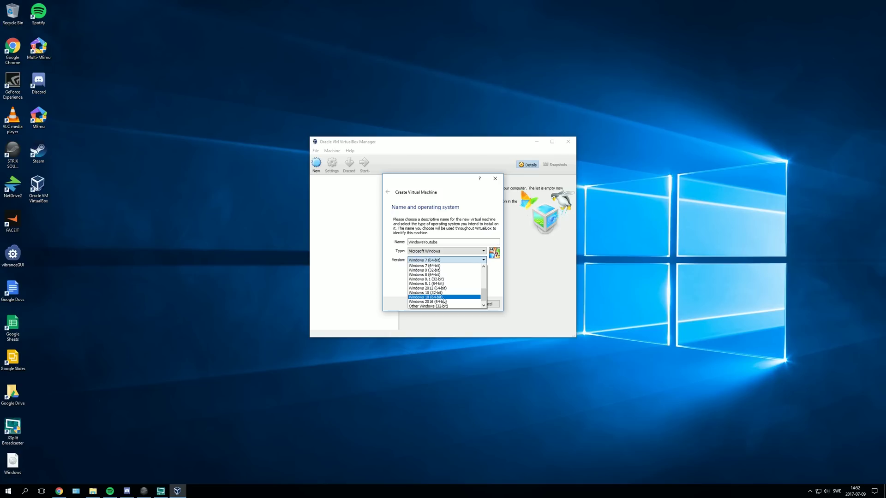
{"action": "left_click", "coordinate": [442, 298]}
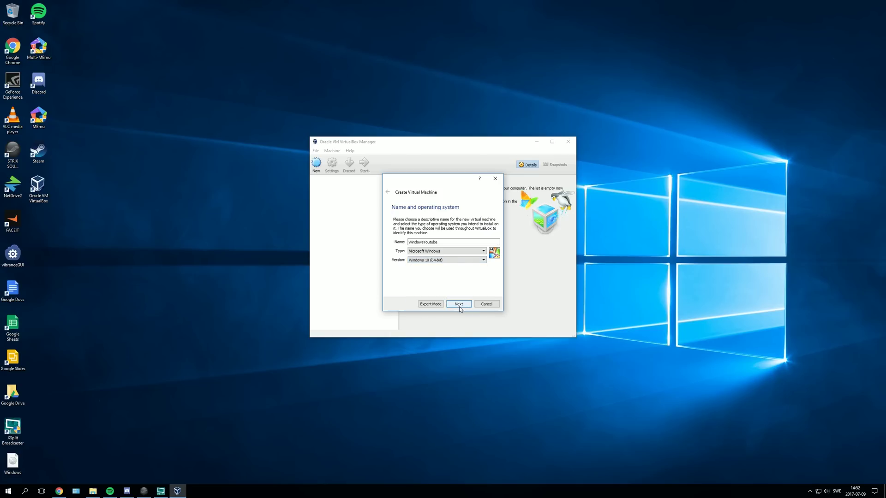
- Keep 2048 MB memory and create a dynamically allocated VDI hard disk of 32,00 GB
{"action": "left_click", "coordinate": [458, 306]}
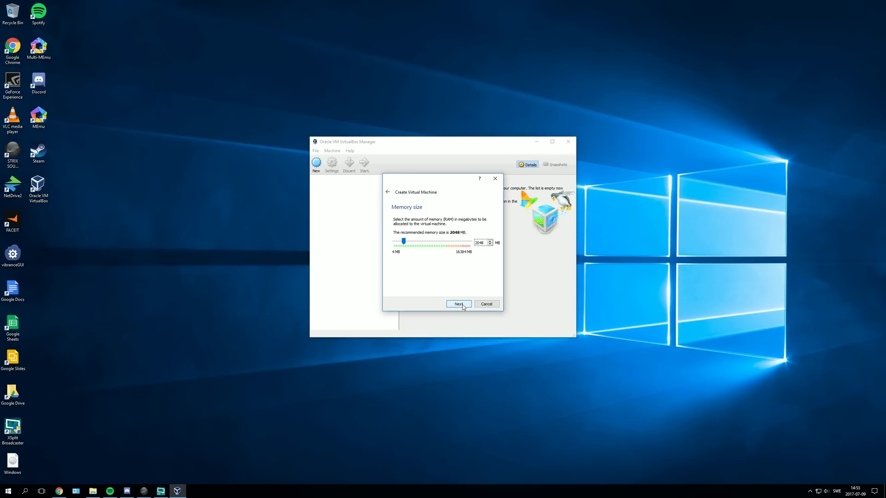
{"action": "left_click", "coordinate": [461, 304]}
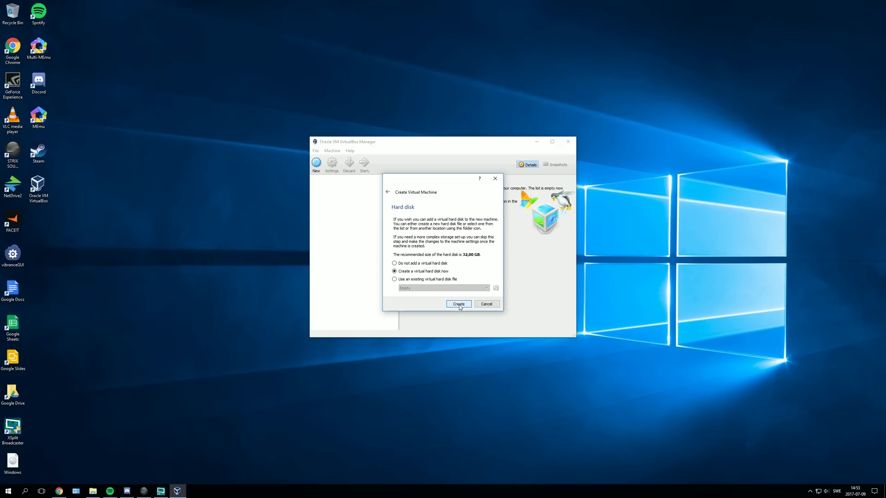
{"action": "left_click", "coordinate": [459, 304]}
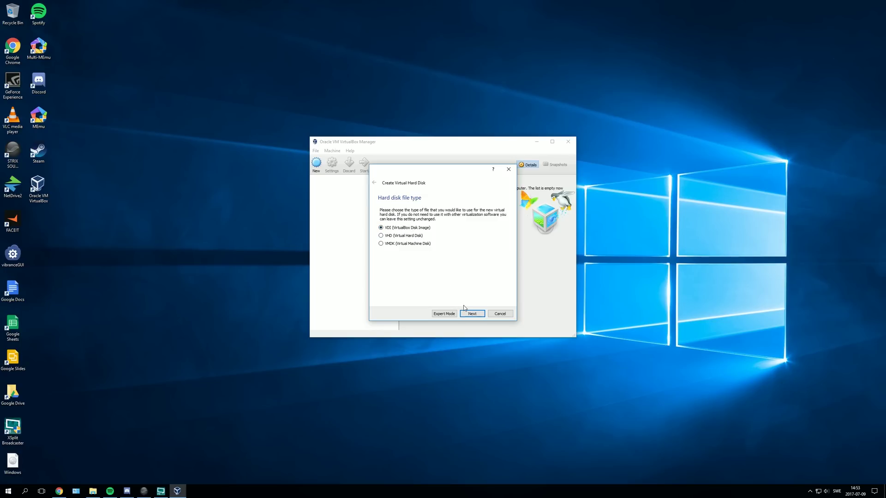
{"action": "left_click", "coordinate": [475, 315]}
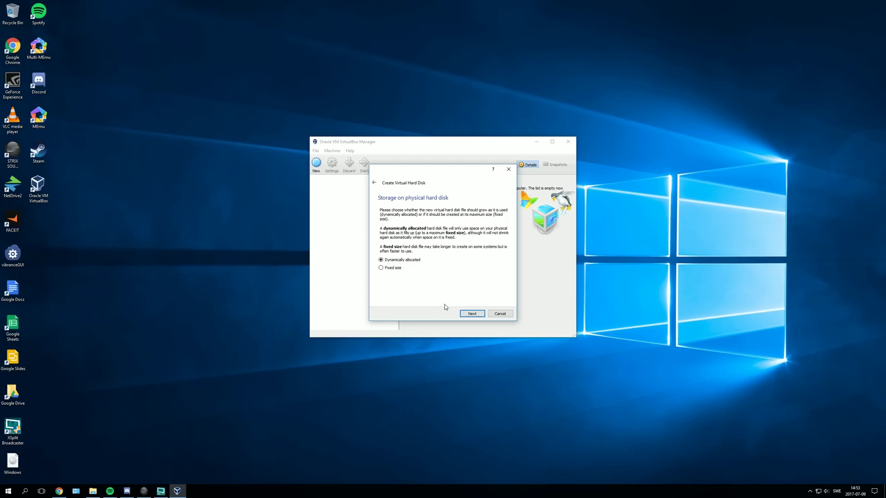
{"action": "left_click", "coordinate": [467, 315]}
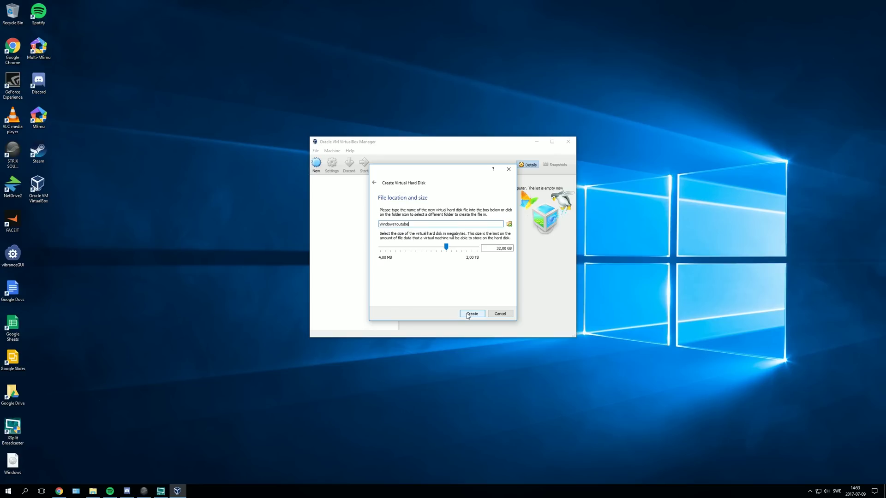
- Create a new Windows10Youtube folder on drive E for the disk file
{"action": "left_click", "coordinate": [509, 225]}
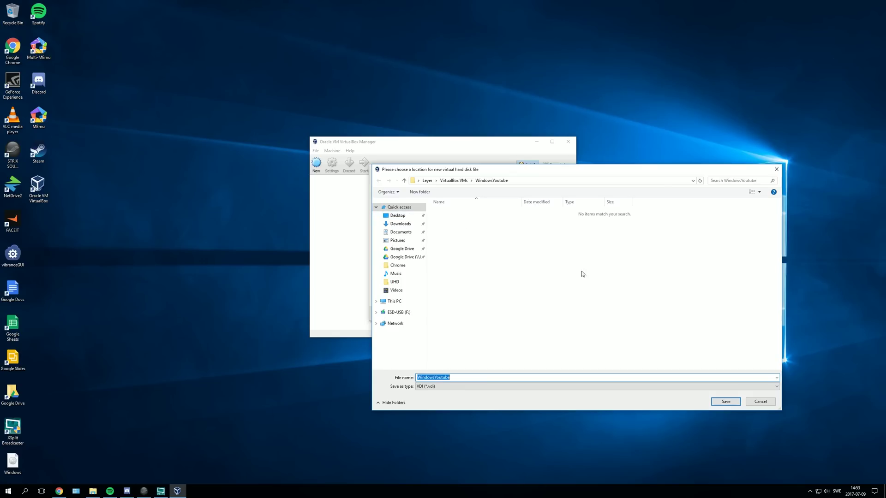
{"action": "left_click", "coordinate": [416, 303]}
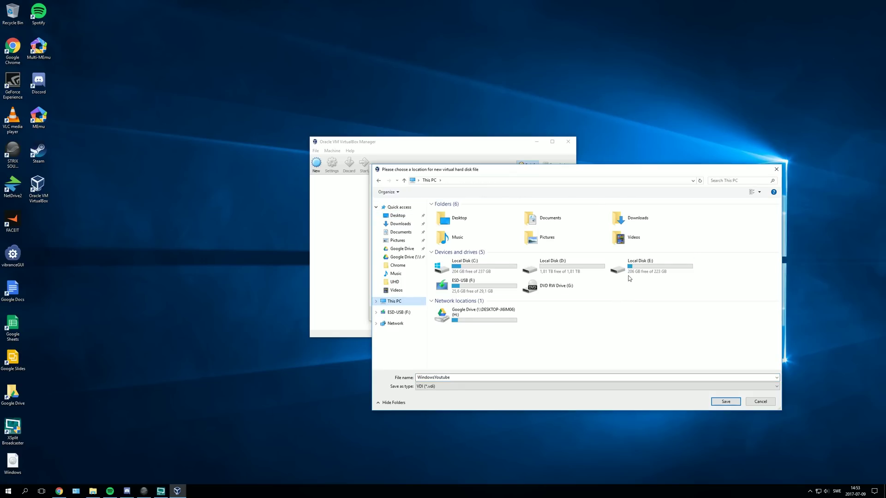
{"action": "double_click", "coordinate": [639, 268]}
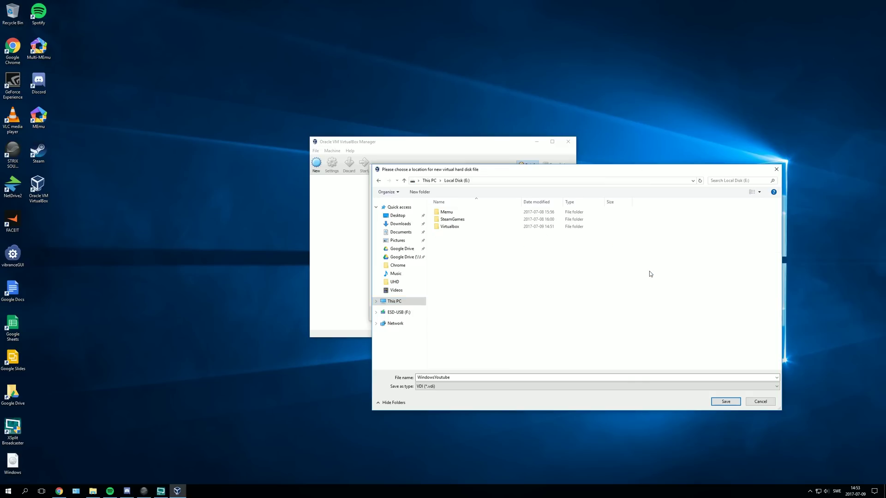
{"action": "right_click", "coordinate": [524, 290]}
{"action": "mouse_move", "coordinate": [549, 354]}
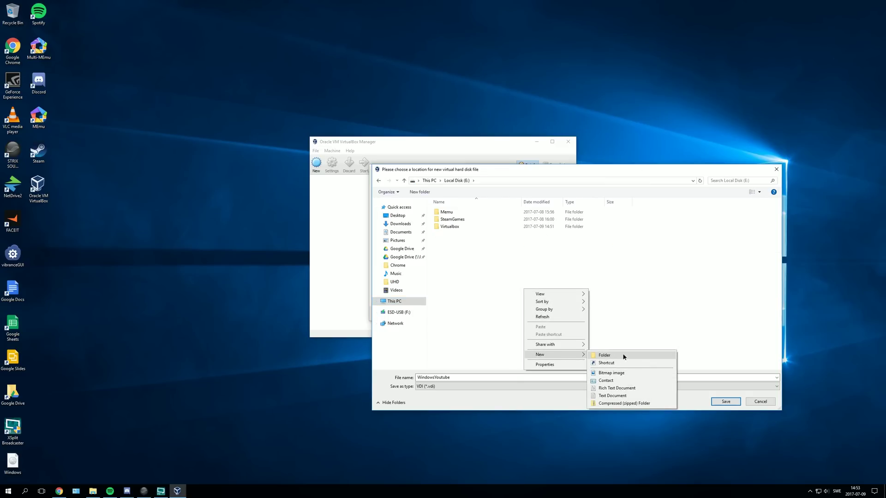
{"action": "left_click", "coordinate": [625, 354]}
{"action": "type", "text": "Windows"}
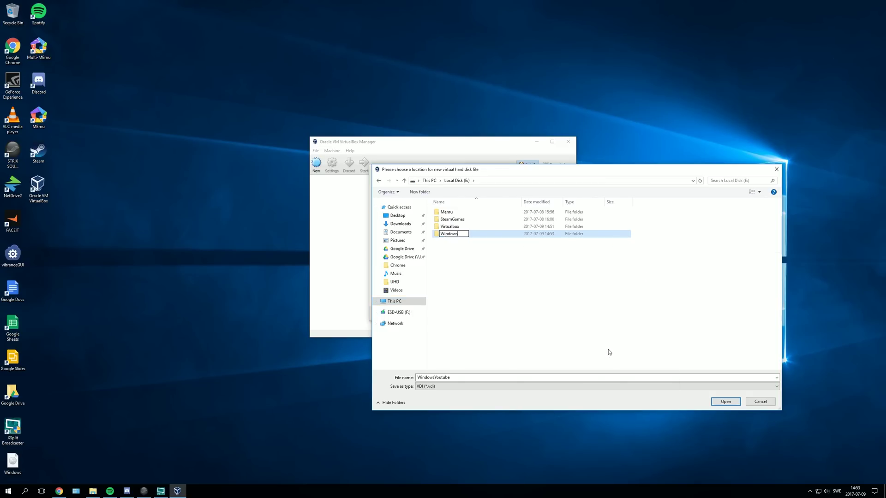
{"action": "type", "text": "10Youtube"}
{"action": "key", "text": "Return"}
- Save the disk as WindowsYoutube.vdi inside Windows10Youtube and select the size value
{"action": "left_click_drag", "start_coordinate": [460, 172], "coordinate": [443, 152]}
{"action": "left_click", "coordinate": [770, 453]}
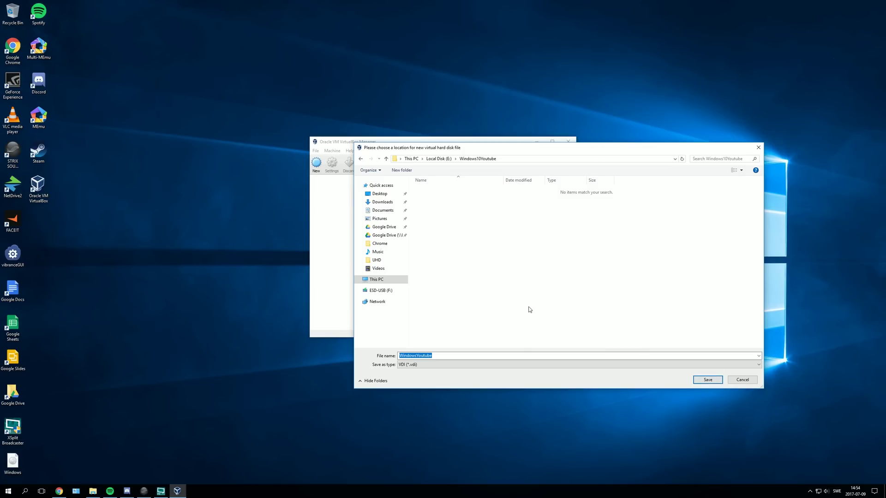
{"action": "left_click", "coordinate": [701, 381]}
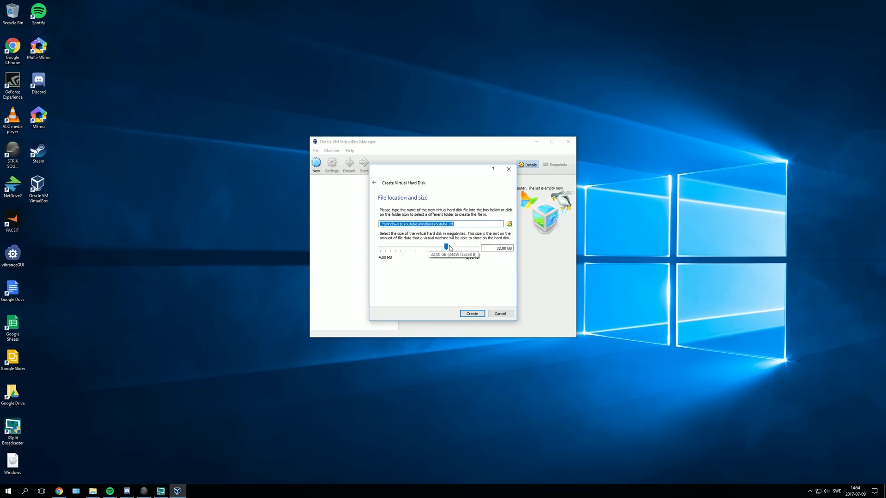
{"action": "left_click_drag", "start_coordinate": [495, 248], "coordinate": [506, 248]}
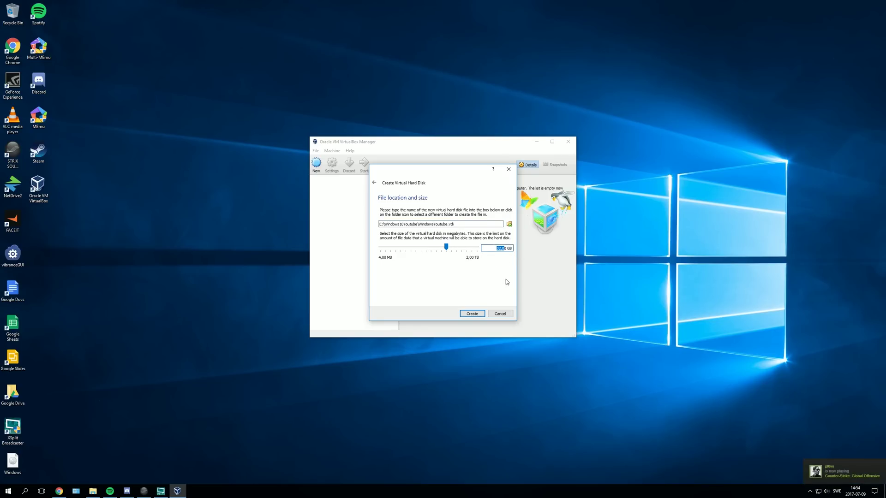
- Create the 32 GB disk and give WindowsYoutube 4 processors in System settings
{"action": "left_click", "coordinate": [474, 314]}
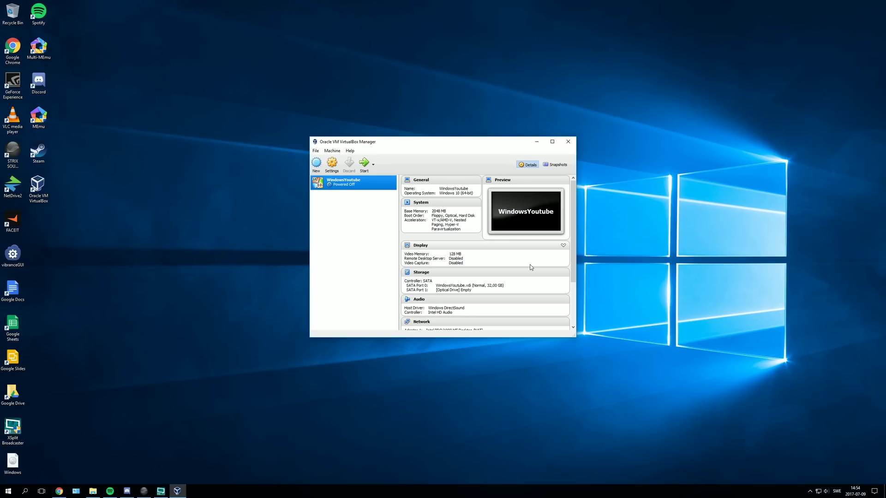
{"action": "right_click", "coordinate": [341, 186]}
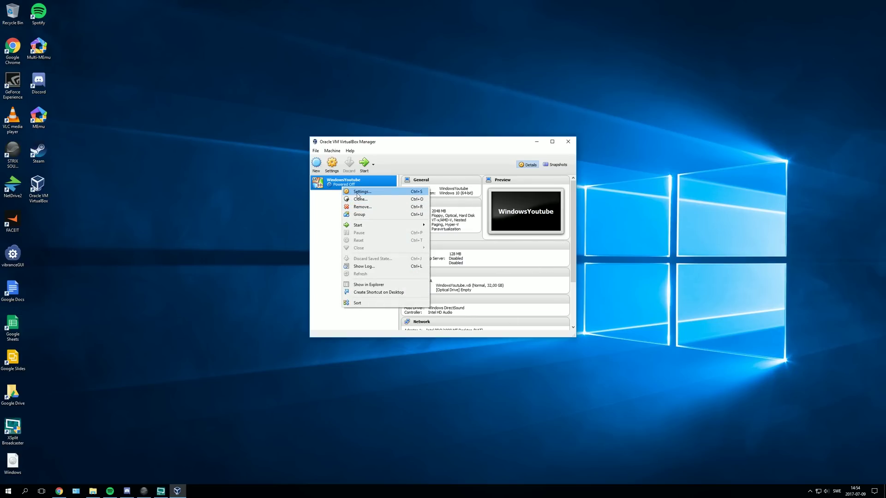
{"action": "left_click", "coordinate": [358, 193]}
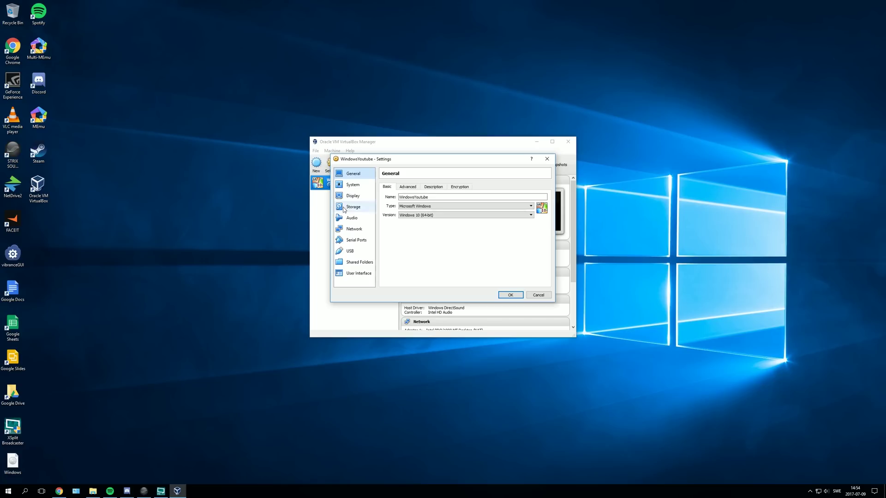
{"action": "left_click", "coordinate": [349, 185]}
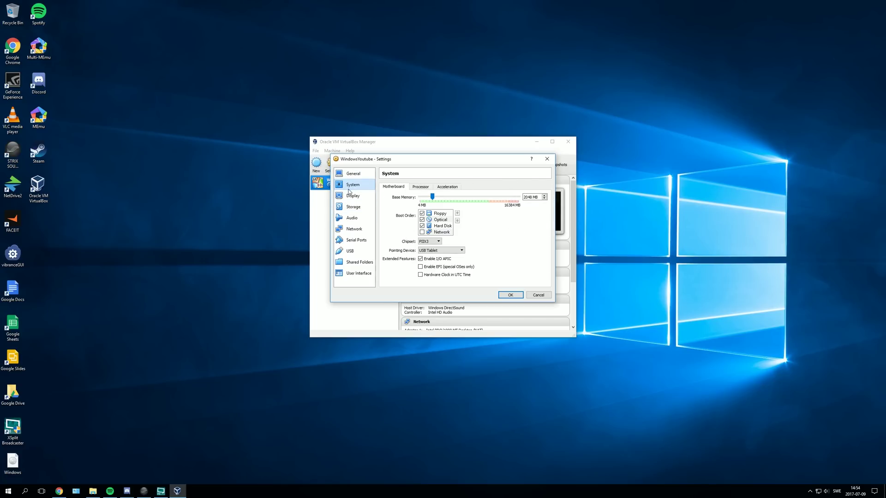
{"action": "left_click", "coordinate": [419, 187]}
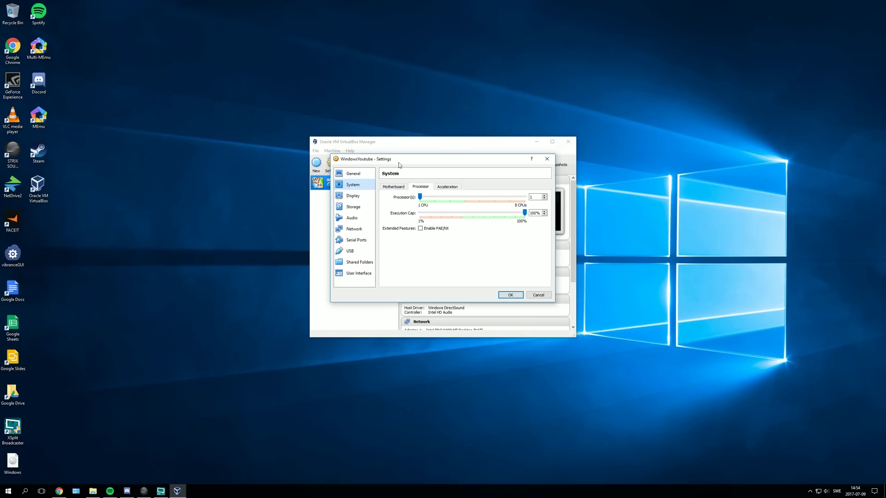
{"action": "left_click", "coordinate": [466, 198]}
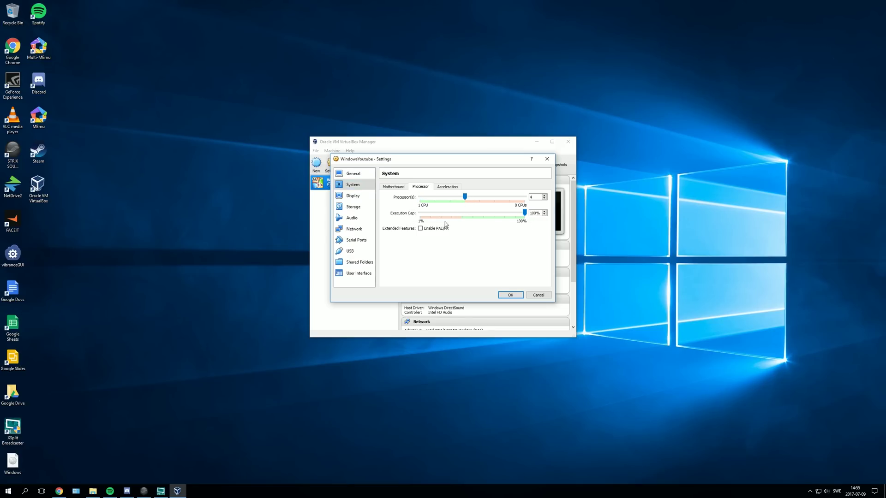
- Review the remaining settings pages, save the changes, and start WindowsYoutube
{"action": "left_click", "coordinate": [369, 200]}
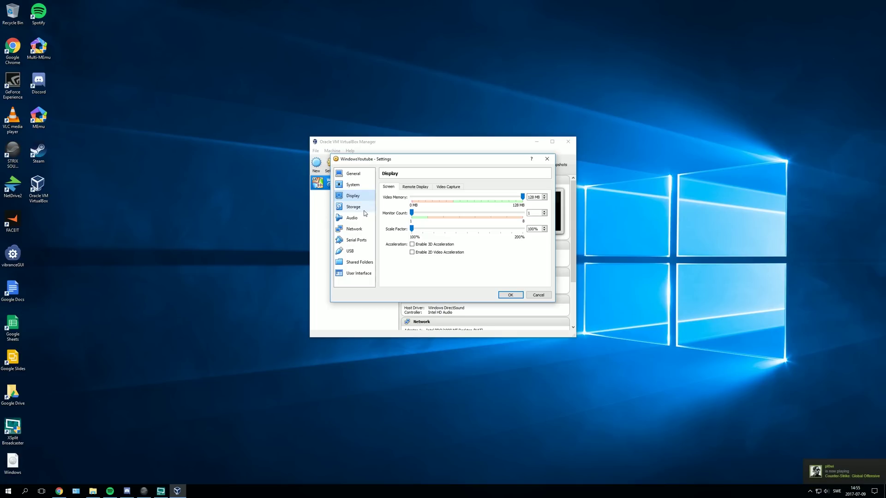
{"action": "left_click", "coordinate": [365, 213]}
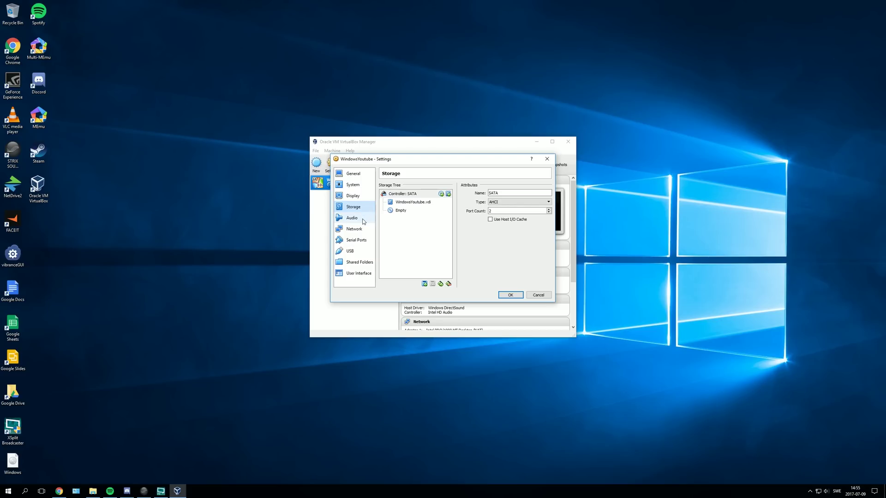
{"action": "left_click", "coordinate": [364, 221]}
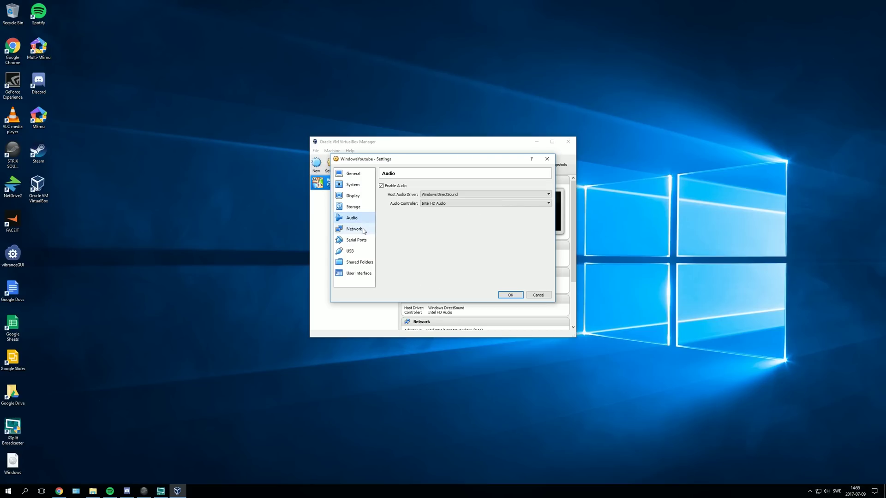
{"action": "left_click", "coordinate": [364, 230]}
{"action": "left_click", "coordinate": [361, 240]}
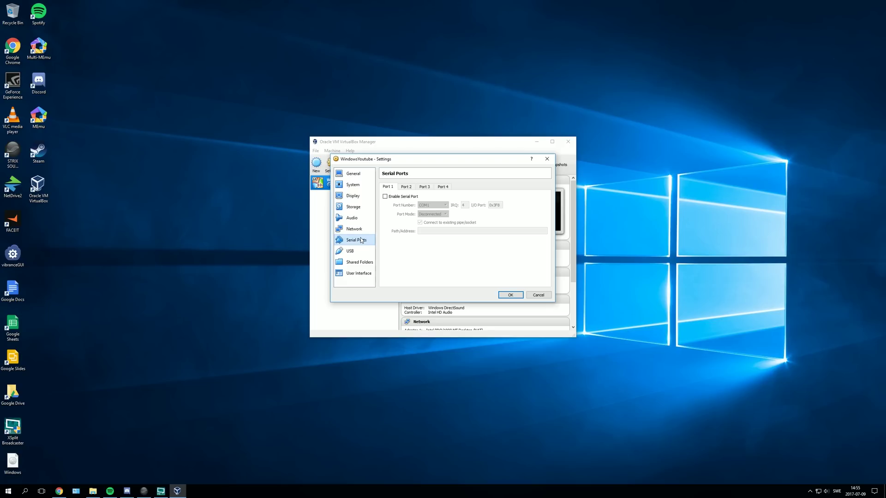
{"action": "left_click", "coordinate": [362, 252]}
{"action": "left_click", "coordinate": [363, 263]}
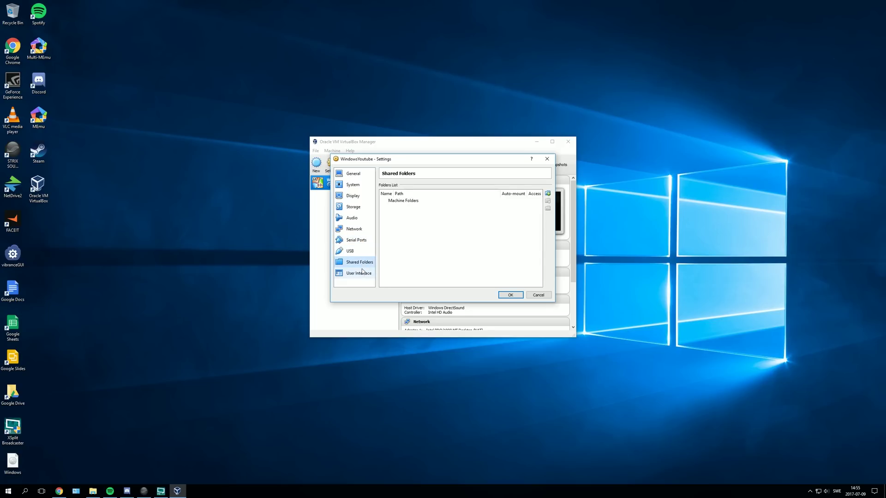
{"action": "left_click", "coordinate": [363, 275]}
{"action": "left_click", "coordinate": [355, 177]}
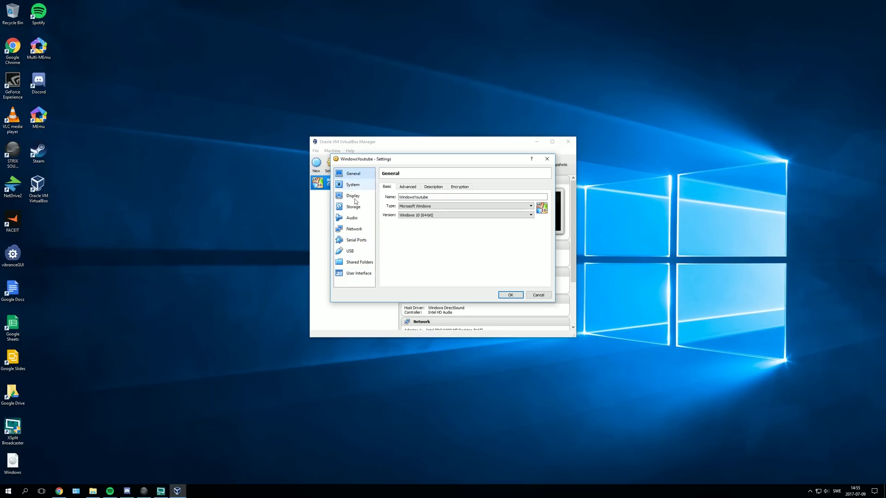
{"action": "left_click", "coordinate": [510, 296]}
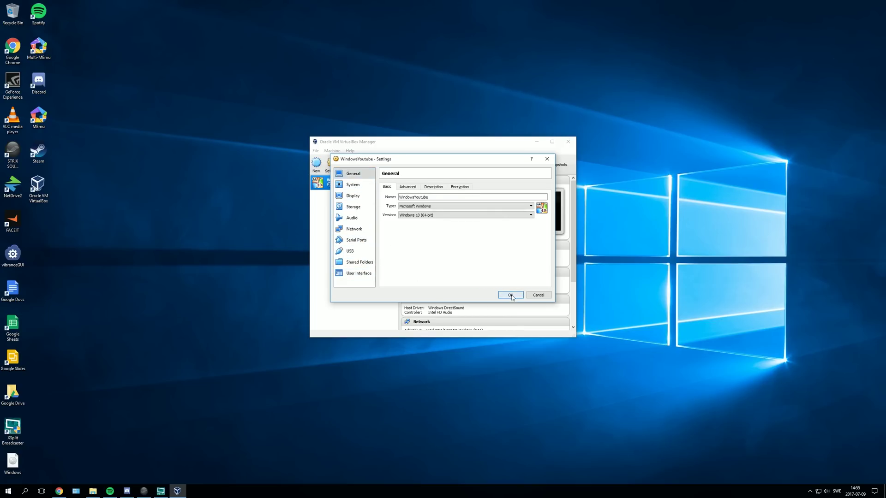
{"action": "left_click", "coordinate": [364, 165]}
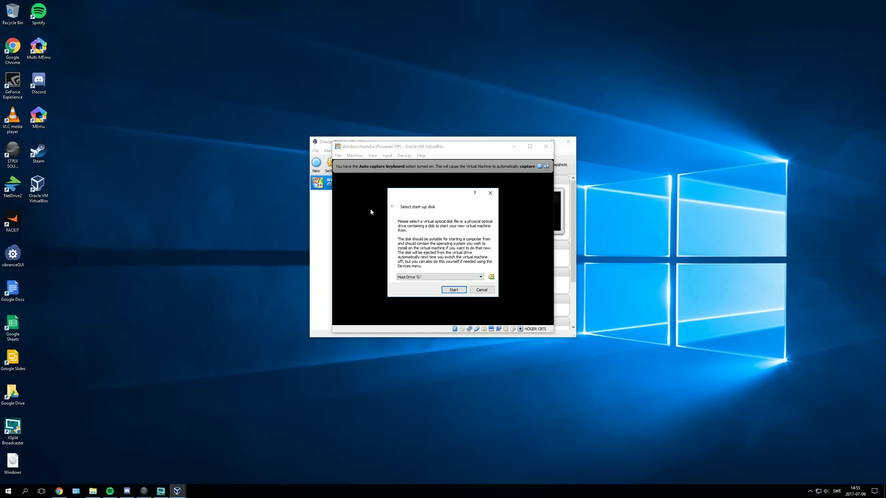
- Pick Windows.iso from the Desktop as the start-up disk and boot from it
{"action": "left_click", "coordinate": [452, 277]}
{"action": "left_click", "coordinate": [460, 279]}
{"action": "left_click", "coordinate": [491, 278]}
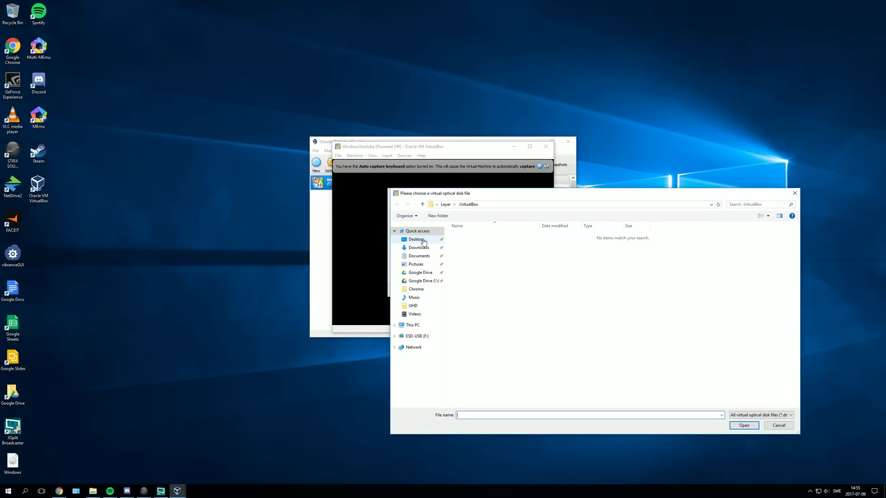
{"action": "left_click", "coordinate": [424, 241]}
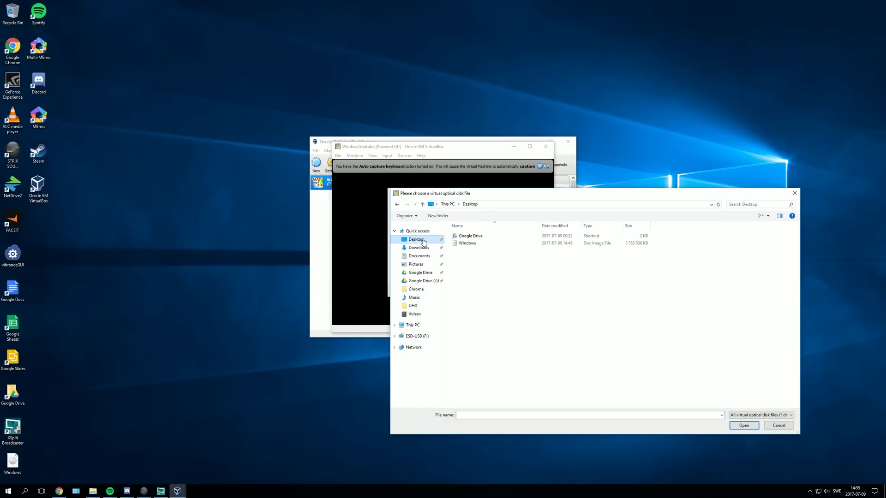
{"action": "double_click", "coordinate": [477, 245]}
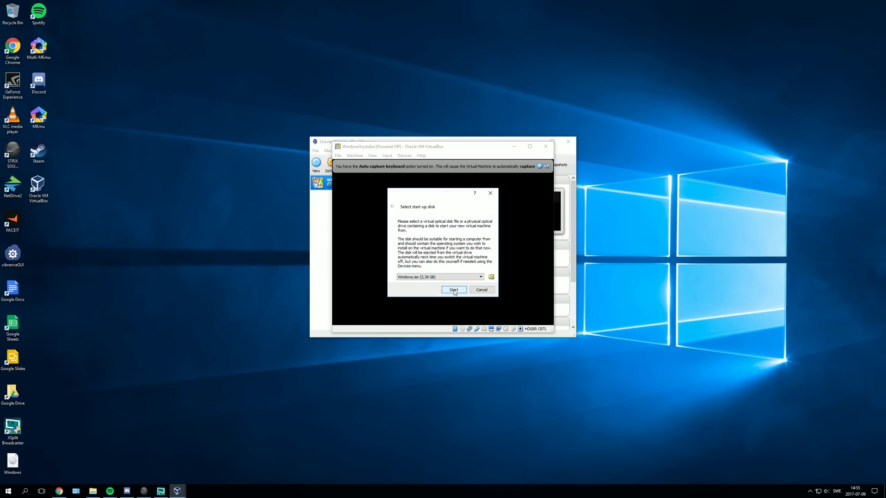
{"action": "left_click", "coordinate": [454, 291]}
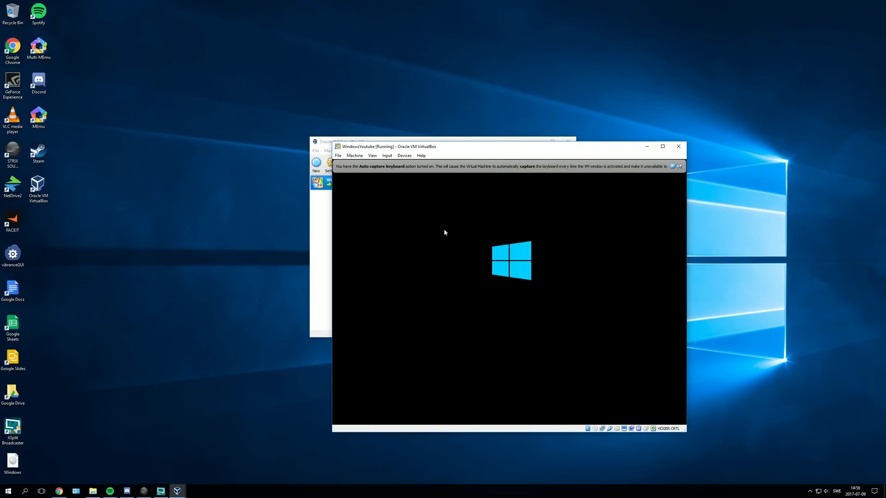
- Set the Windows Setup time and currency format to Swedish (Sweden)
{"action": "left_click_drag", "start_coordinate": [461, 148], "coordinate": [398, 122]}
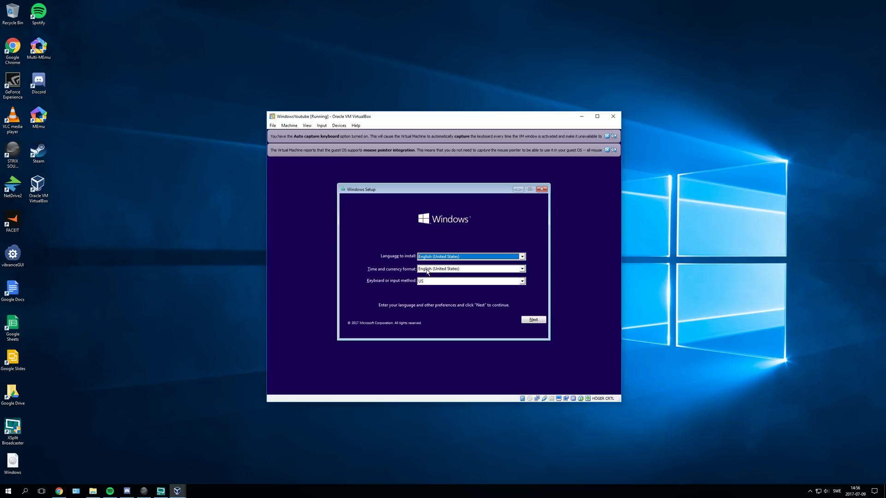
{"action": "left_click", "coordinate": [429, 272]}
{"action": "left_click_drag", "start_coordinate": [523, 293], "coordinate": [523, 305]}
{"action": "left_click_drag", "start_coordinate": [521, 312], "coordinate": [518, 307]}
{"action": "scroll", "coordinate": [469, 316], "scroll_direction": "down", "scroll_amount": 3}
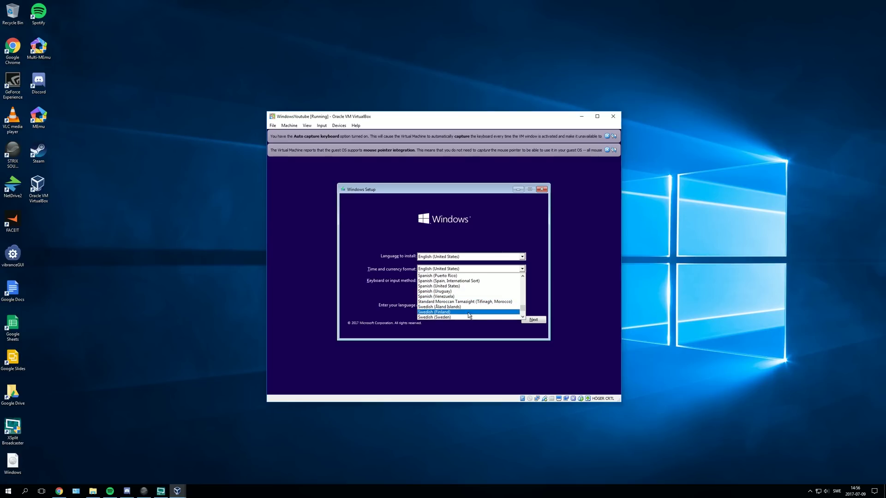
{"action": "left_click", "coordinate": [469, 318]}
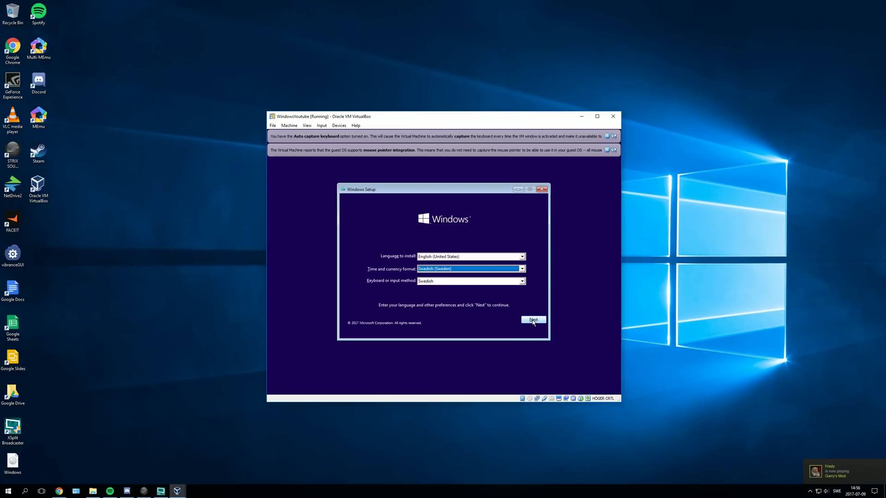
- Continue to Install now and dismiss the keyboard capture notice
{"action": "left_click", "coordinate": [533, 320]}
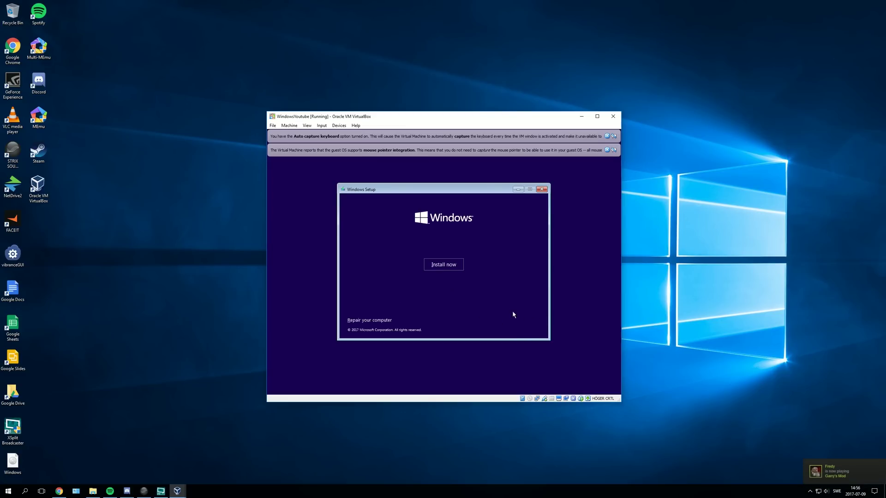
{"action": "left_click", "coordinate": [452, 267]}
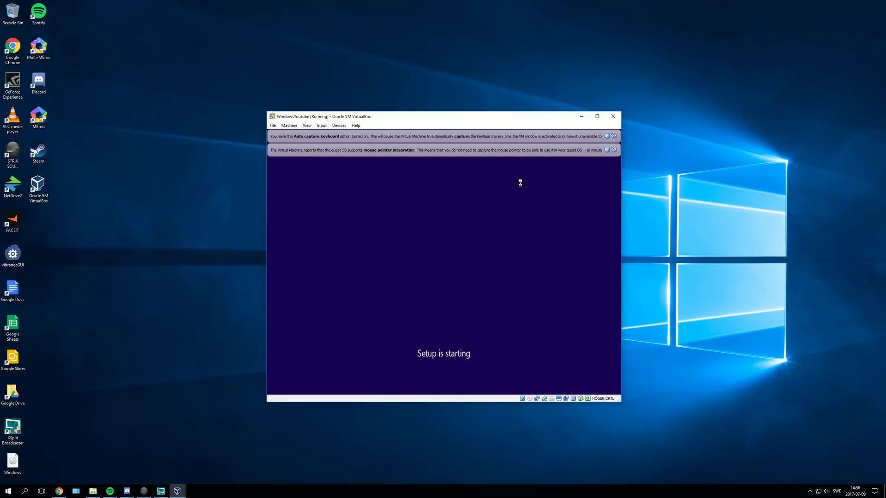
{"action": "left_click", "coordinate": [607, 136]}
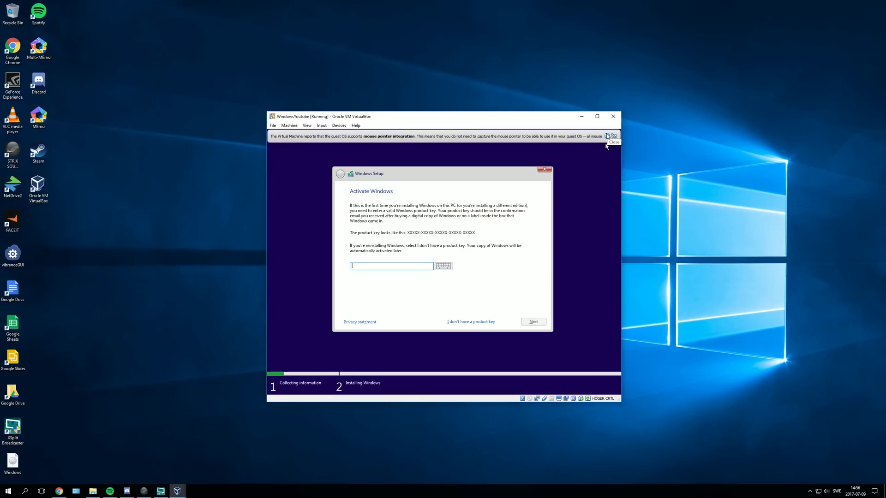
- Skip the product key, choose Windows 10 Pro, accept the license, and custom-install onto Drive 0
{"action": "left_click", "coordinate": [607, 137]}
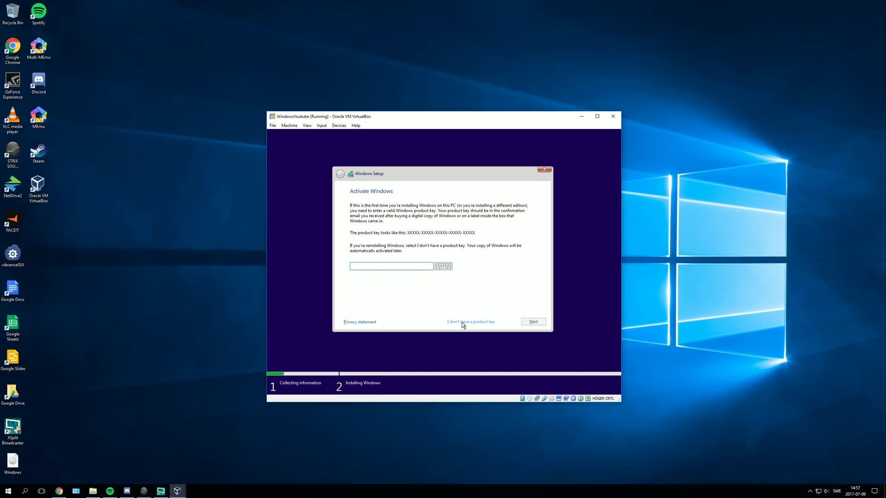
{"action": "left_click", "coordinate": [462, 323]}
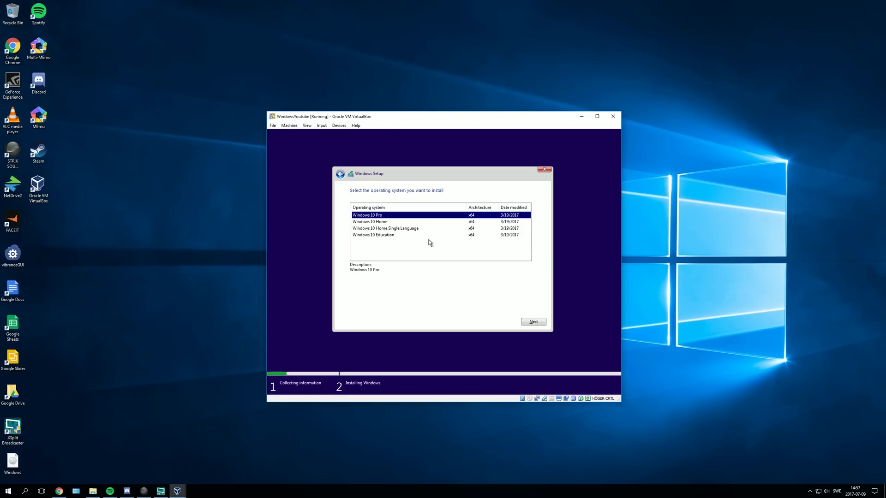
{"action": "left_click", "coordinate": [529, 324]}
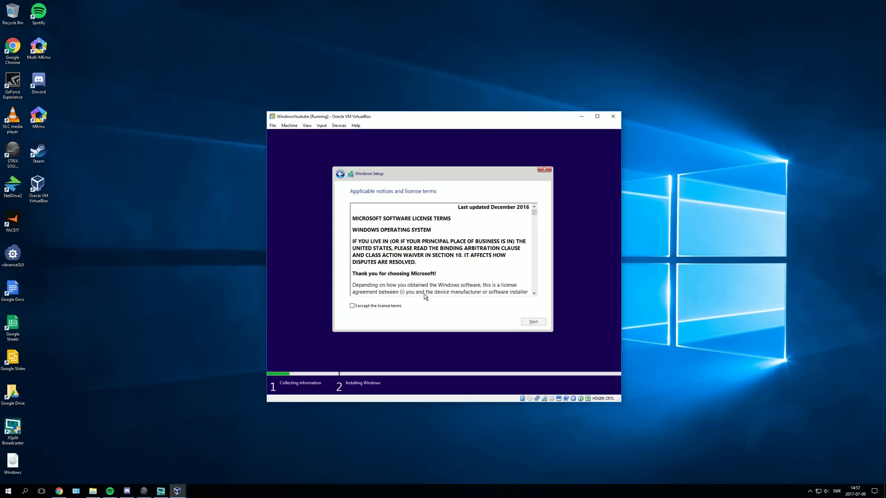
{"action": "left_click", "coordinate": [352, 305]}
{"action": "left_click", "coordinate": [536, 322]}
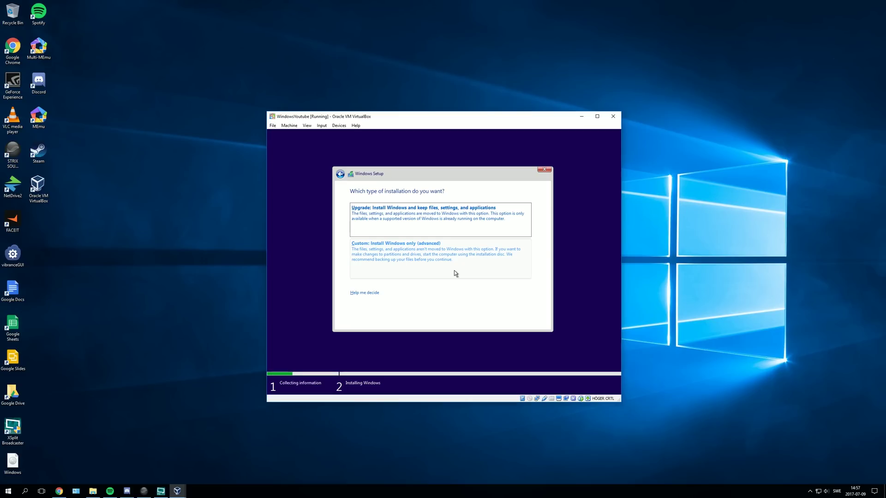
{"action": "left_click", "coordinate": [433, 261]}
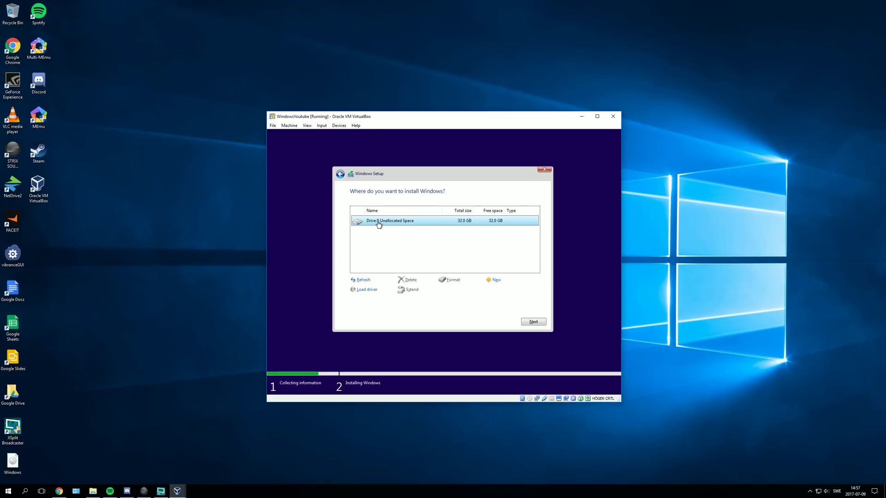
{"action": "left_click", "coordinate": [531, 321]}
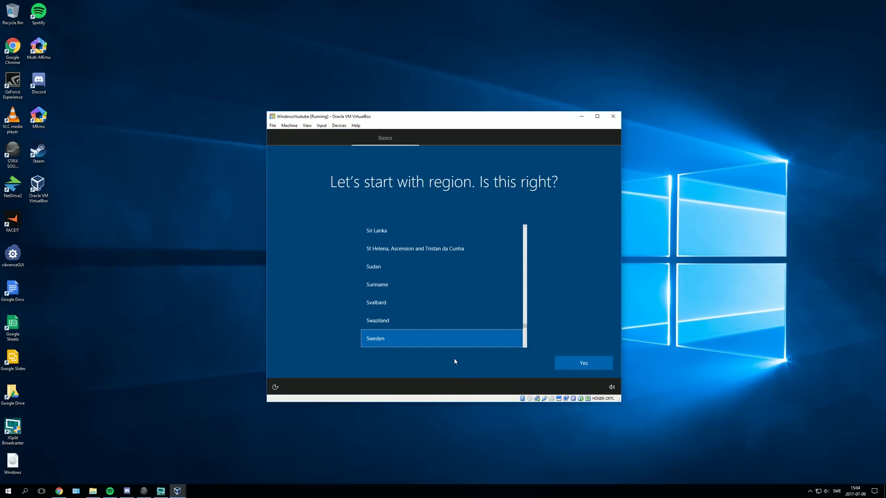
- Confirm region Sweden, choose the Swedish keyboard layout, and skip a second layout
{"action": "left_click", "coordinate": [584, 364]}
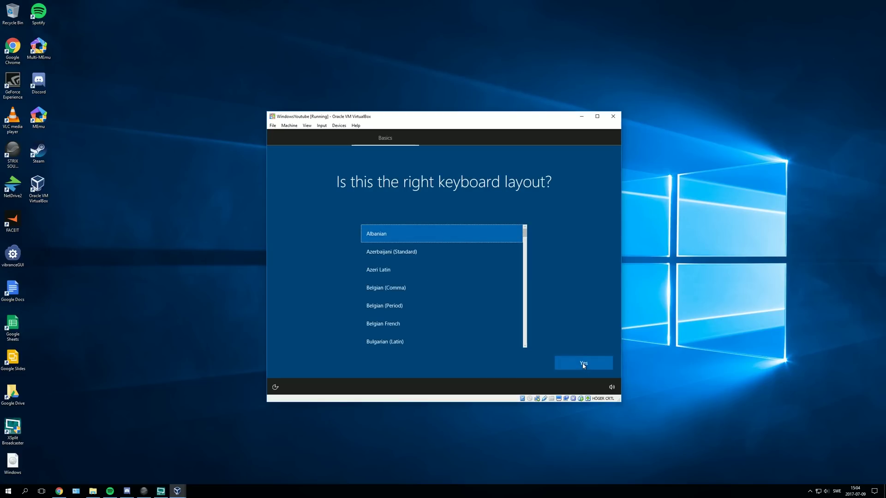
{"action": "scroll", "coordinate": [521, 268], "scroll_direction": "down", "scroll_amount": 5}
{"action": "scroll", "coordinate": [521, 268], "scroll_direction": "down", "scroll_amount": 10}
{"action": "left_click", "coordinate": [439, 302]}
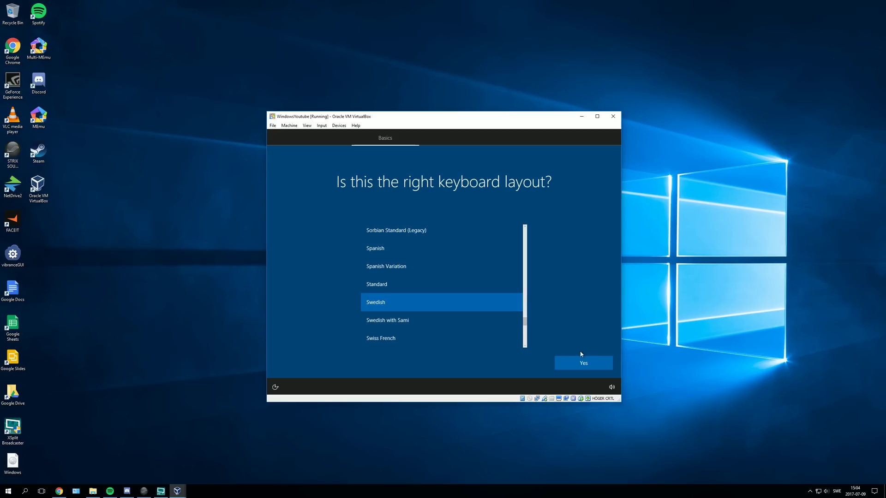
{"action": "left_click", "coordinate": [564, 363]}
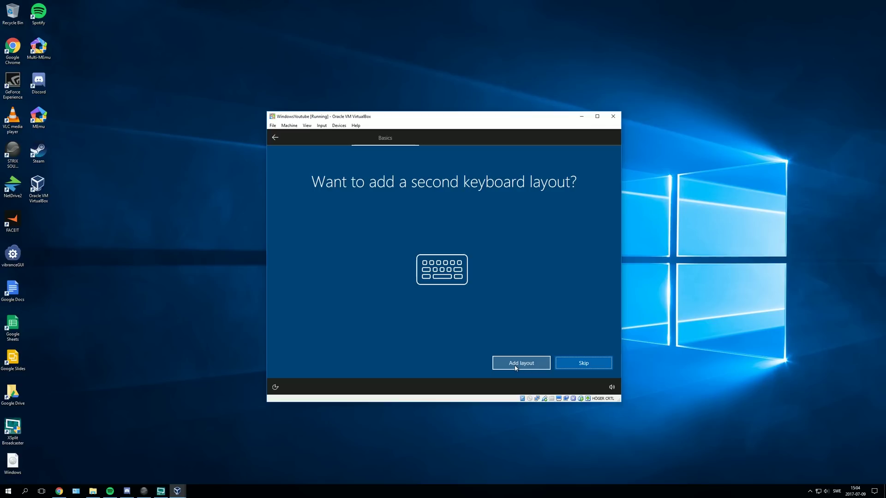
{"action": "left_click", "coordinate": [581, 362]}
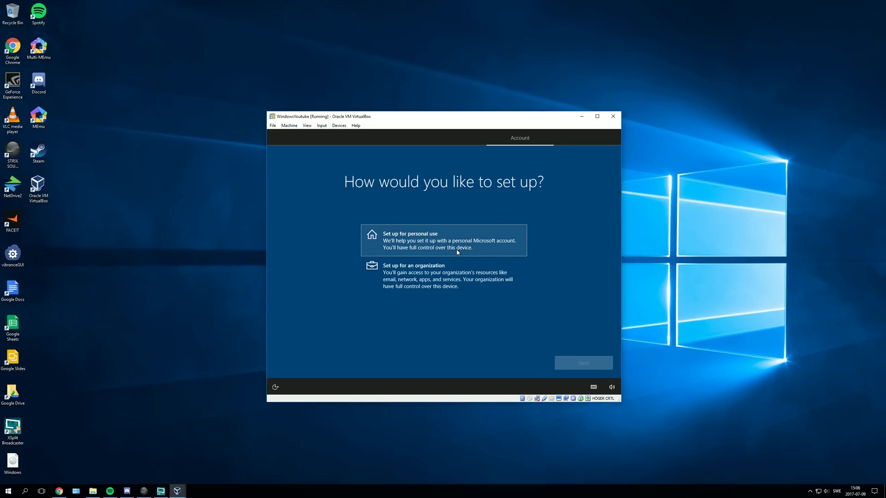
- Choose personal-use setup, back out of Microsoft account creation, and select Offline account
{"action": "left_click", "coordinate": [458, 252]}
{"action": "left_click", "coordinate": [577, 364]}
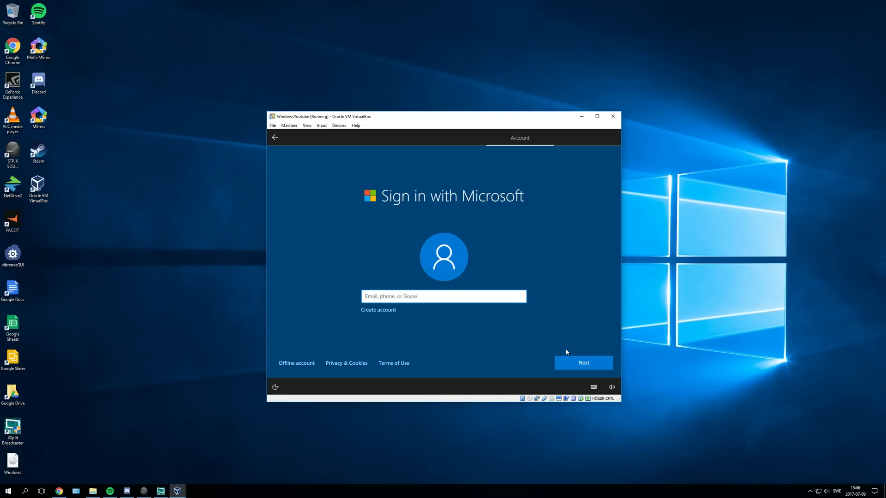
{"action": "left_click", "coordinate": [564, 366]}
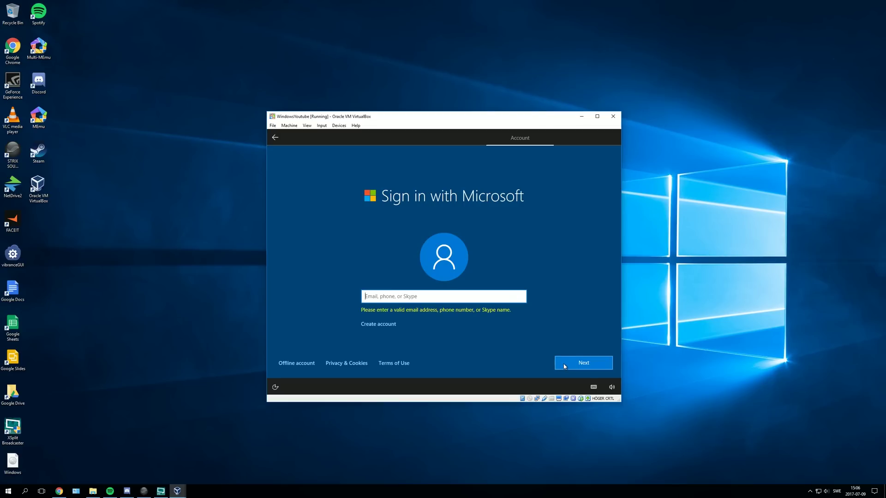
{"action": "left_click", "coordinate": [386, 325]}
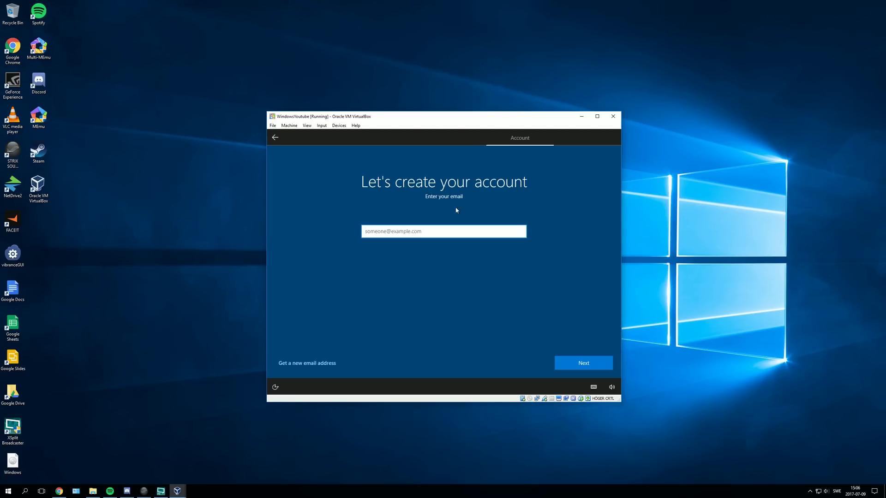
{"action": "left_click", "coordinate": [275, 138]}
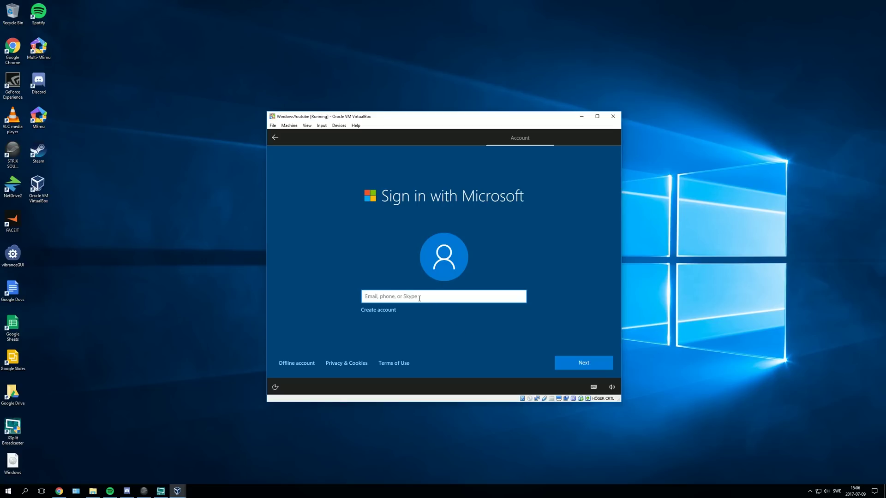
{"action": "left_click", "coordinate": [308, 365]}
{"action": "left_click", "coordinate": [292, 363]}
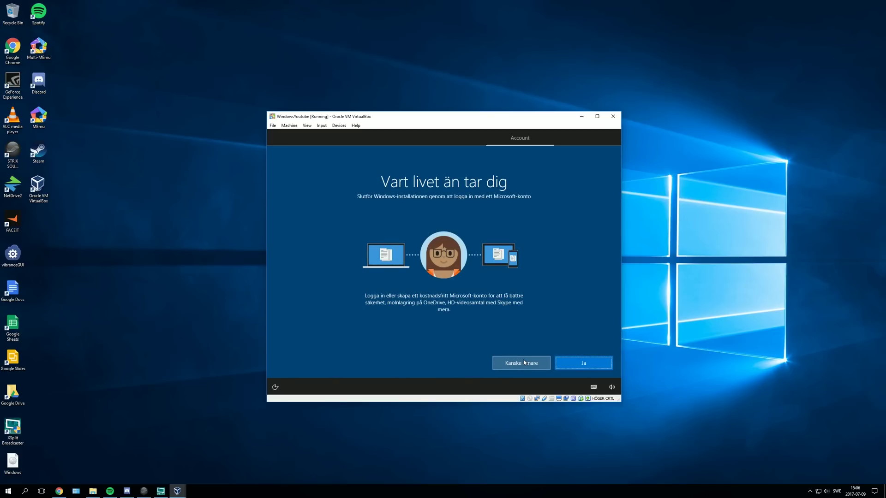
- Postpone the Microsoft account and enter a name for the local user
{"action": "left_click", "coordinate": [524, 363]}
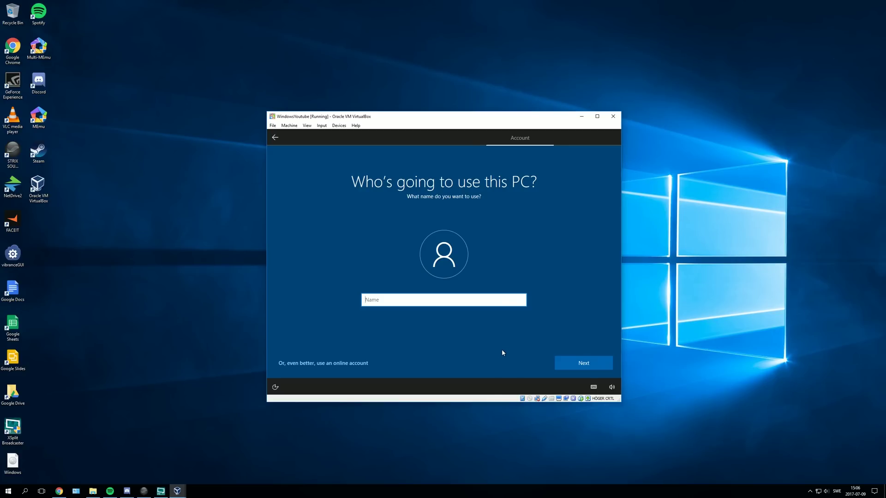
{"action": "type", "text": "Windo"}
{"action": "key", "text": "BackSpace"}
{"action": "key", "text": "BackSpace"}
{"action": "key", "text": "BackSpace"}
{"action": "key", "text": "BackSpace"}
{"action": "key", "text": "BackSpace"}
{"action": "type", "text": "Youtube"}
{"action": "left_click", "coordinate": [577, 365]}
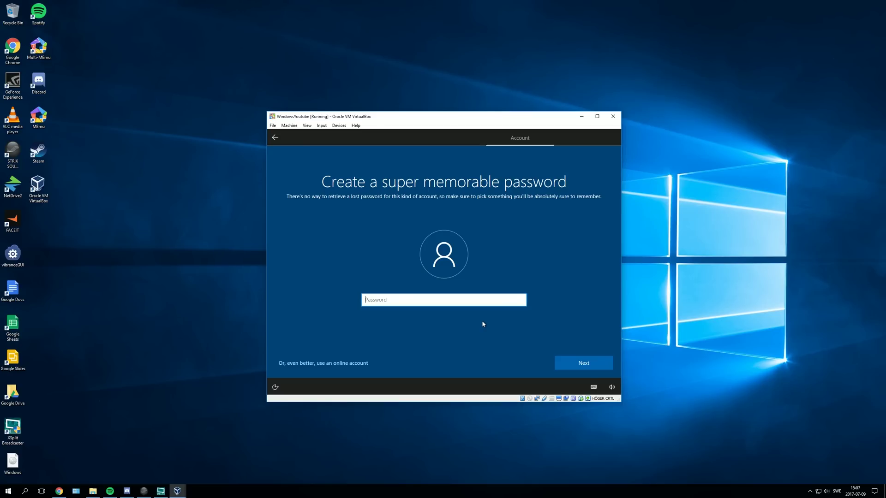
- Set and confirm the account password, then add a password hint
{"action": "type", "text": "•"}
{"action": "left_click", "coordinate": [572, 367]}
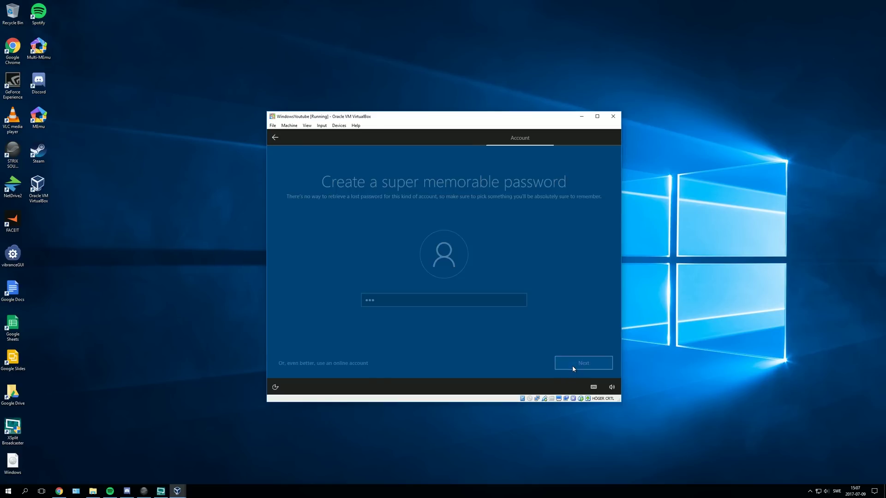
{"action": "type", "text": "•••"}
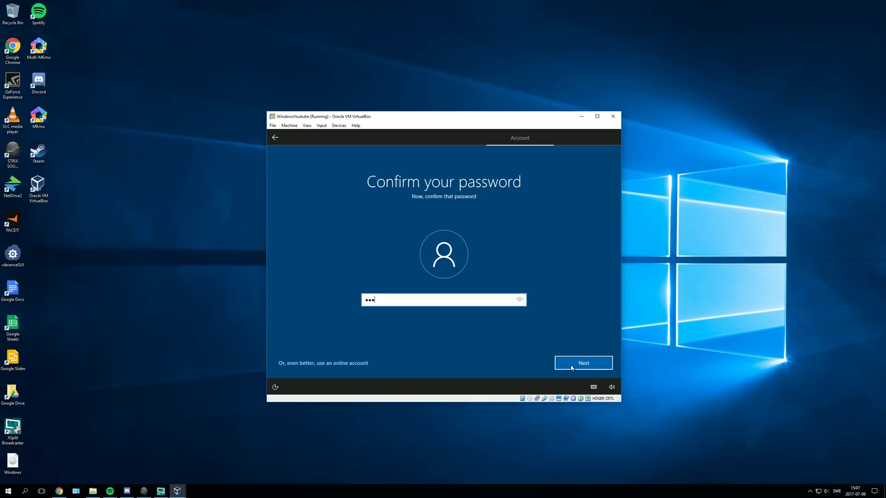
{"action": "left_click", "coordinate": [572, 367]}
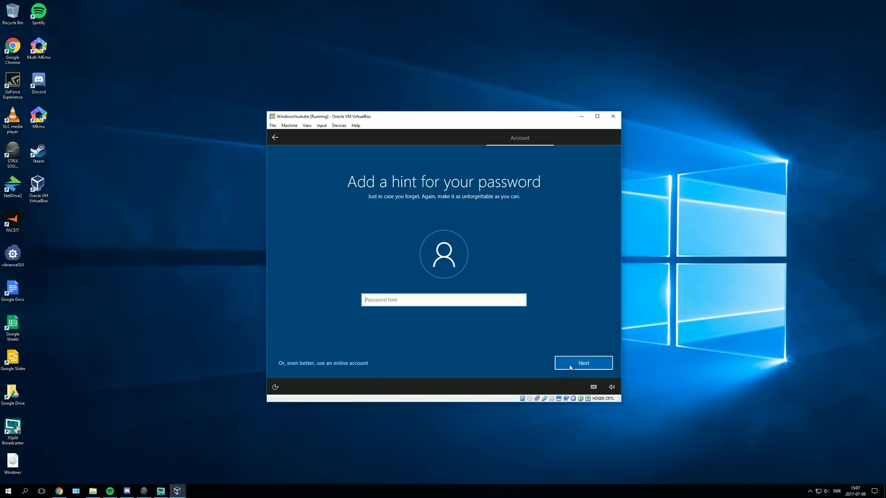
{"action": "type", "text": "oneTwoThree"}
{"action": "left_click", "coordinate": [570, 364]}
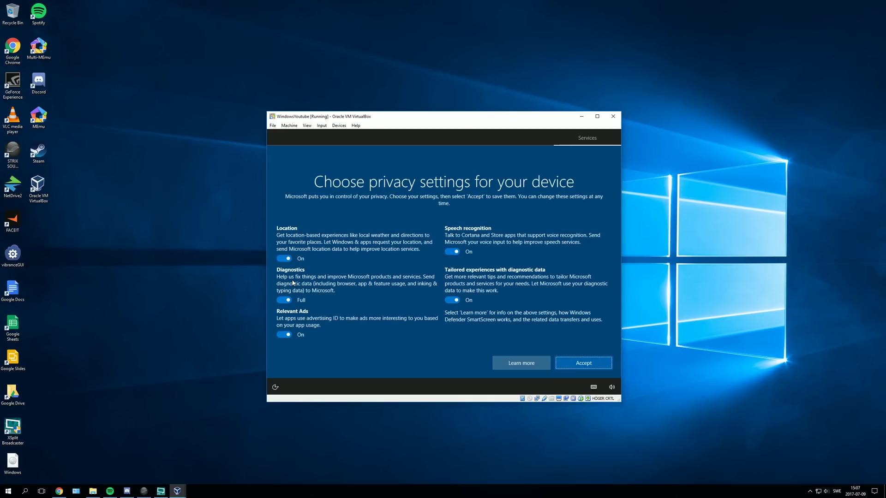
- Turn off location, diagnostics, ads, speech and tailored experiences, decline network discovery, and maximize the VM
{"action": "left_click", "coordinate": [283, 257]}
{"action": "left_click", "coordinate": [284, 286]}
{"action": "left_click", "coordinate": [284, 328]}
{"action": "left_click", "coordinate": [452, 293]}
{"action": "left_click", "coordinate": [452, 252]}
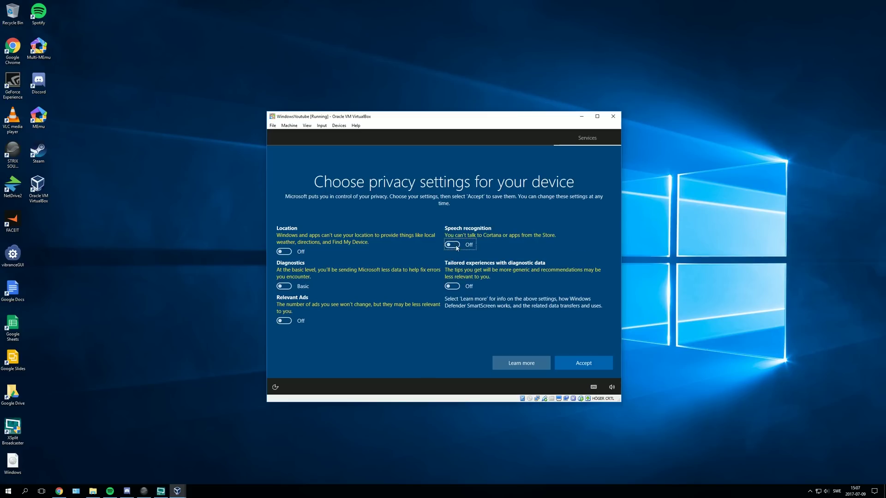
{"action": "left_click", "coordinate": [580, 365]}
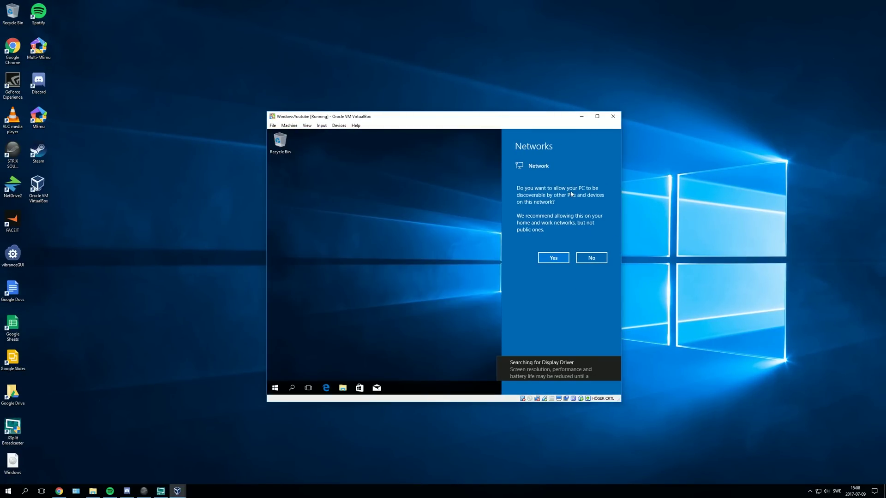
{"action": "left_click", "coordinate": [589, 256]}
{"action": "left_click", "coordinate": [598, 117]}
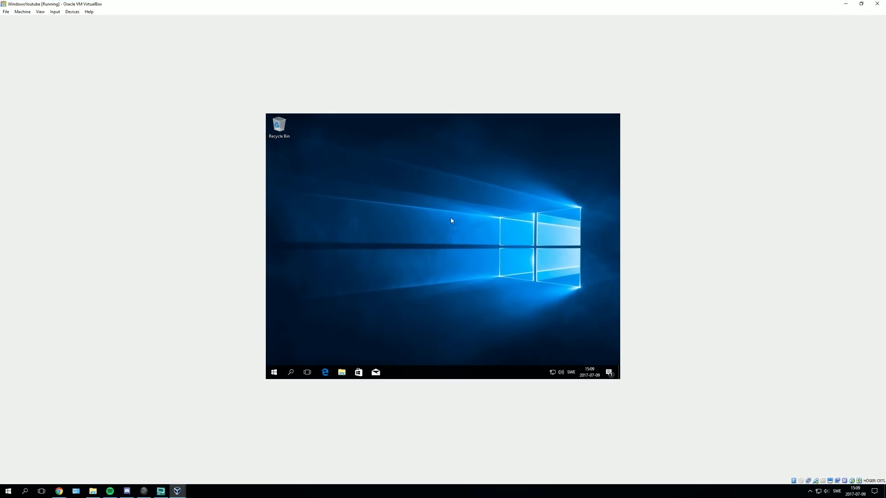
- Set the guest display resolution to 1600 × 1200 and keep the change
{"action": "right_click", "coordinate": [276, 376]}
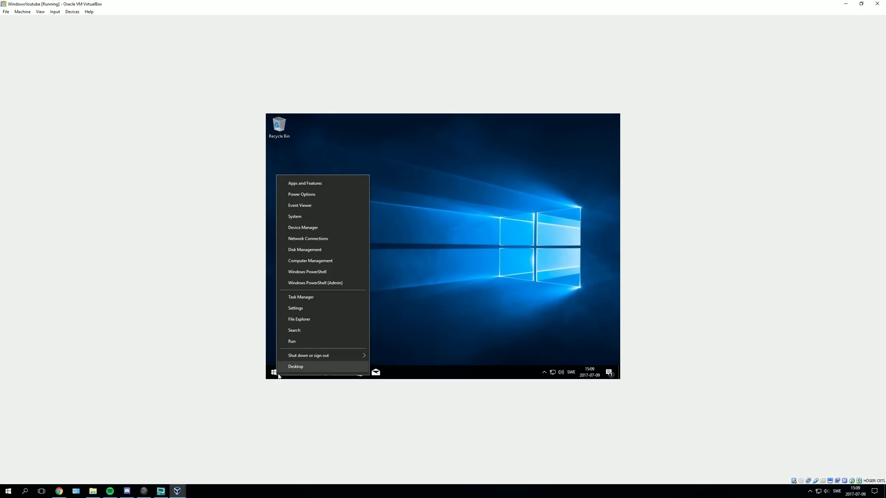
{"action": "left_click", "coordinate": [307, 309]}
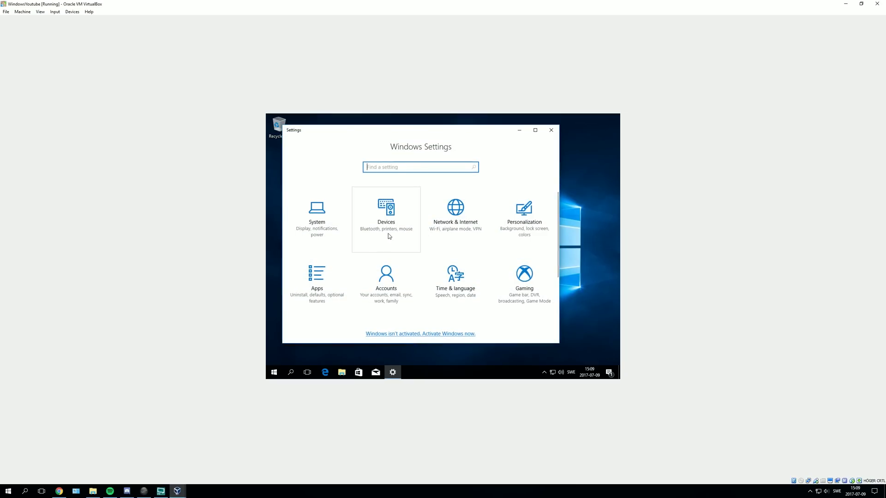
{"action": "left_click", "coordinate": [347, 247]}
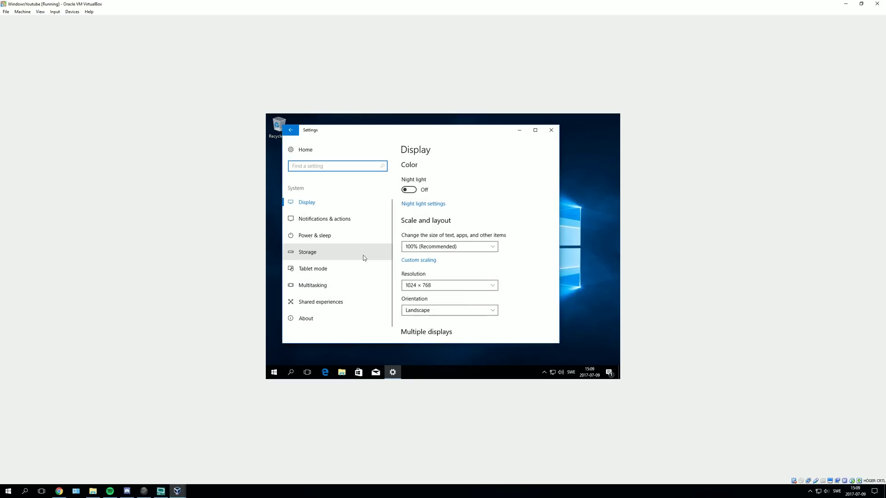
{"action": "left_click", "coordinate": [439, 285]}
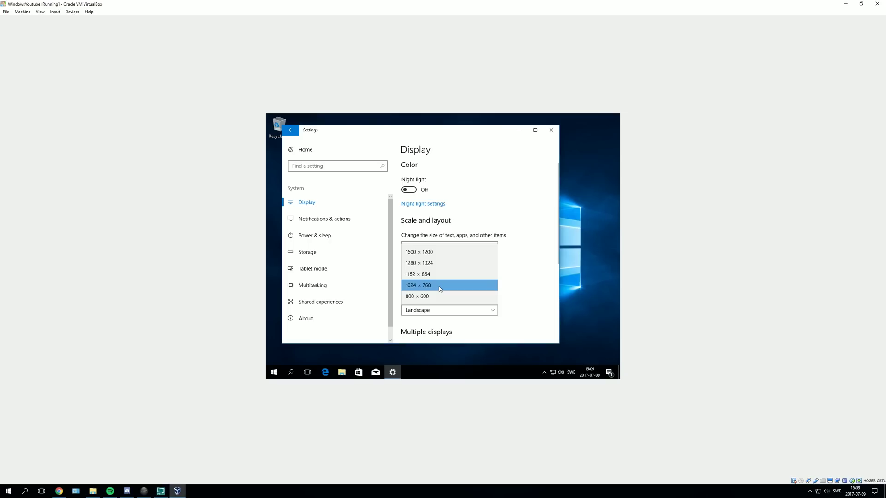
{"action": "left_click", "coordinate": [435, 252]}
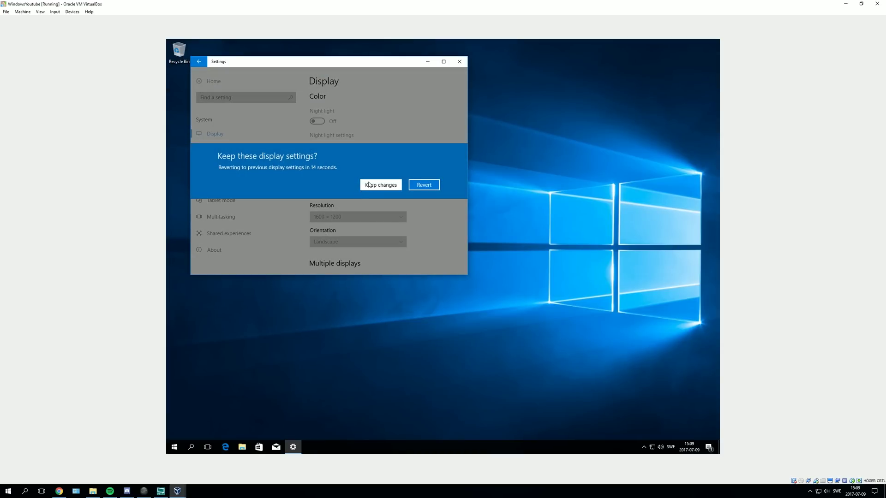
{"action": "left_click", "coordinate": [380, 184]}
{"action": "scroll", "coordinate": [406, 242], "scroll_direction": "down", "scroll_amount": 1}
{"action": "scroll", "coordinate": [406, 240], "scroll_direction": "down", "scroll_amount": 2}
{"action": "scroll", "coordinate": [437, 247], "scroll_direction": "up", "scroll_amount": 3}
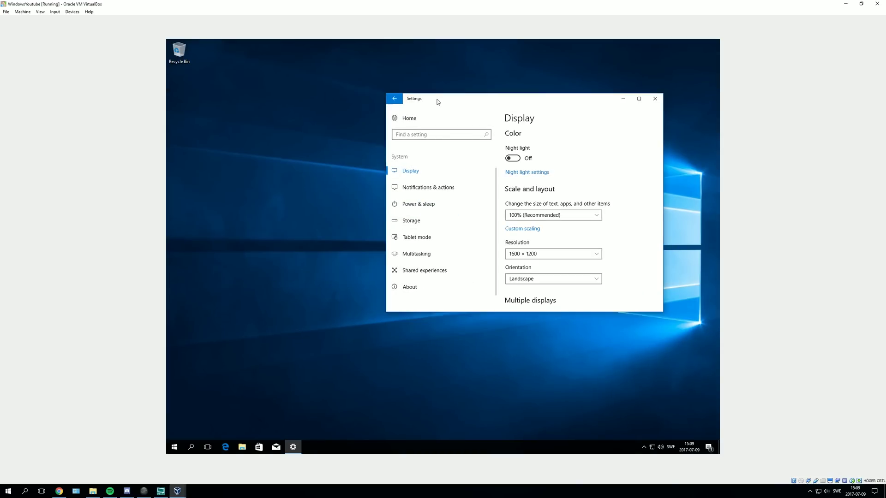
- Close Windows Settings and switch to another program on the host
{"action": "left_click", "coordinate": [341, 91]}
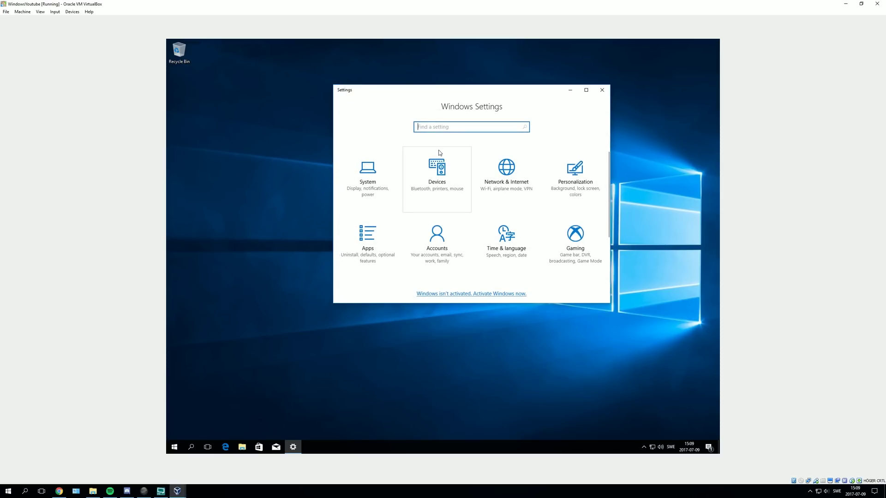
{"action": "left_click", "coordinate": [601, 89]}
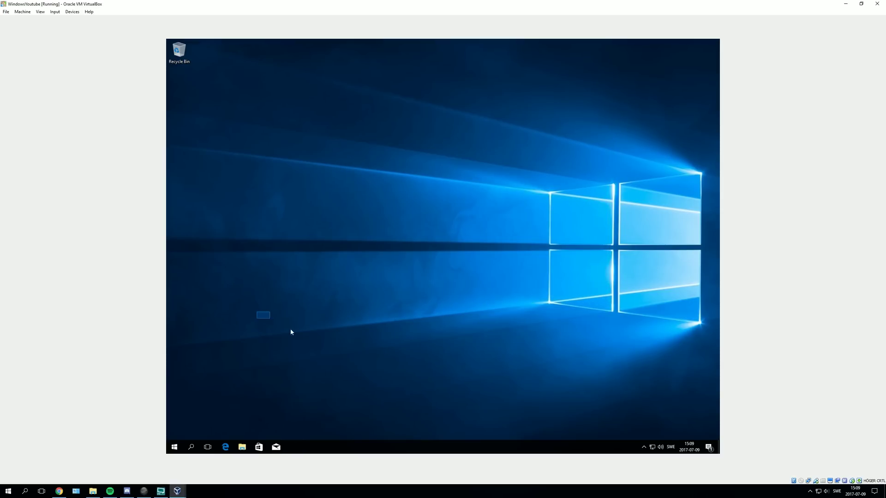
{"action": "left_click_drag", "start_coordinate": [220, 295], "coordinate": [318, 320]}
{"action": "left_click", "coordinate": [161, 491]}
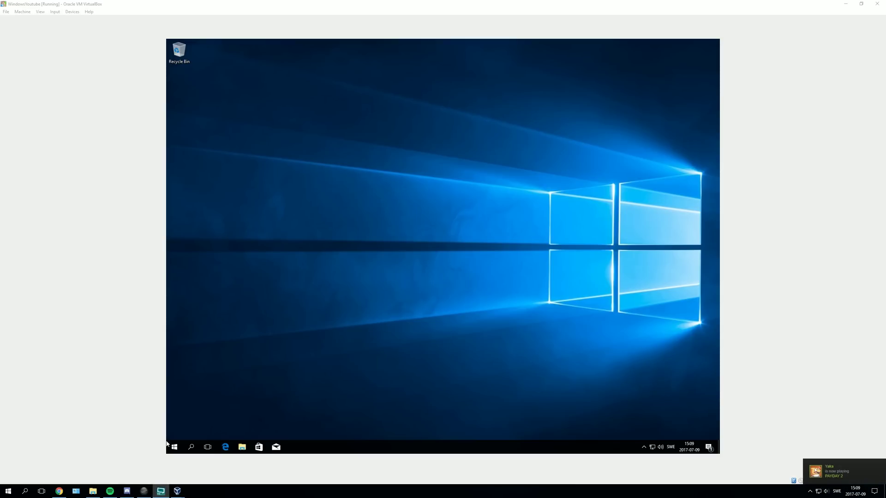